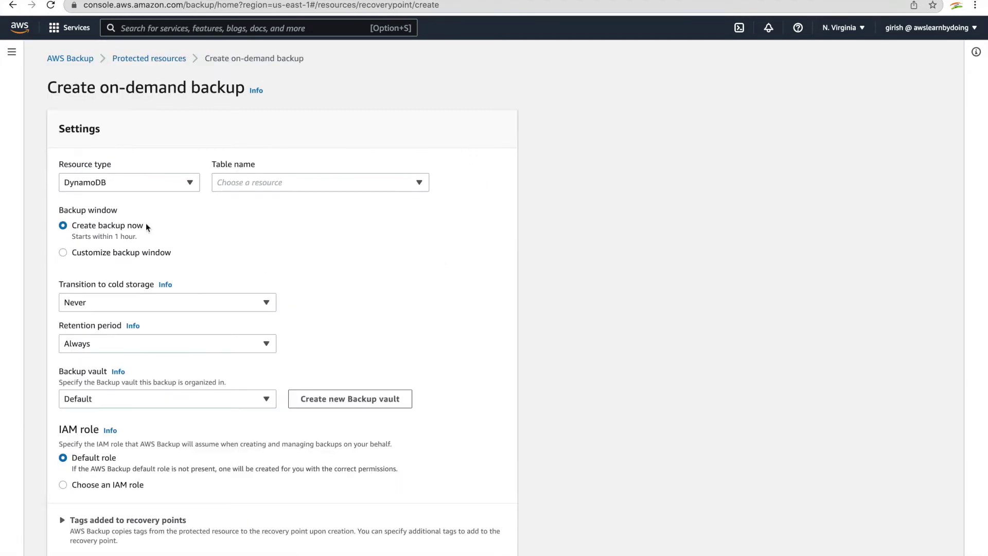
# - Select the EC2 instance AppServer1 as the on-demand backup's resource and set its retention period to 1 day
pyautogui.click(110, 188)
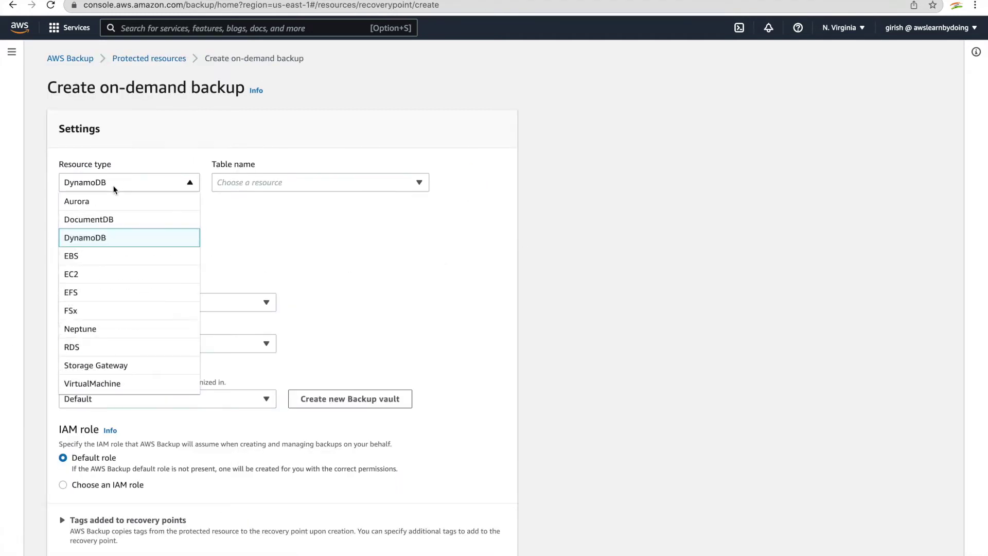
pyautogui.click(89, 275)
pyautogui.click(290, 186)
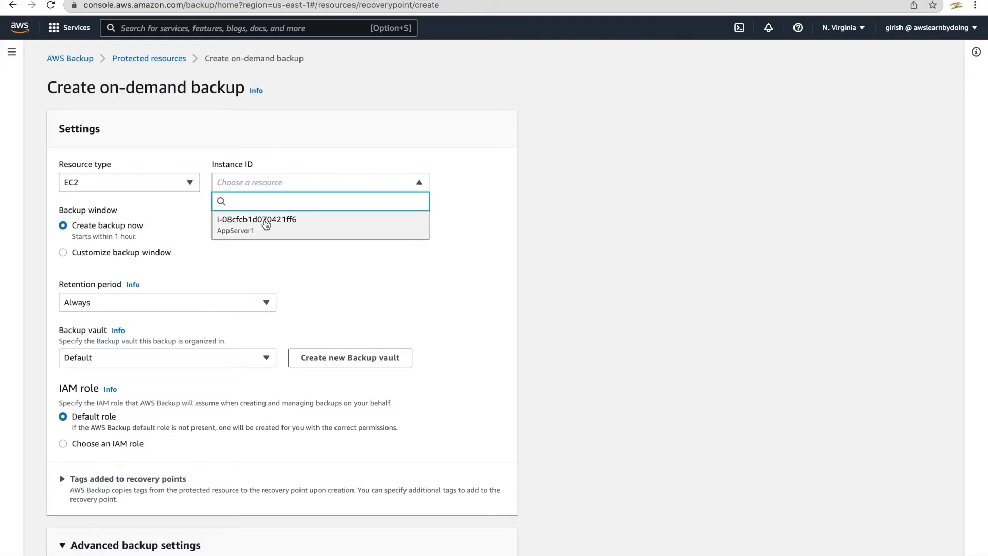
pyautogui.click(266, 222)
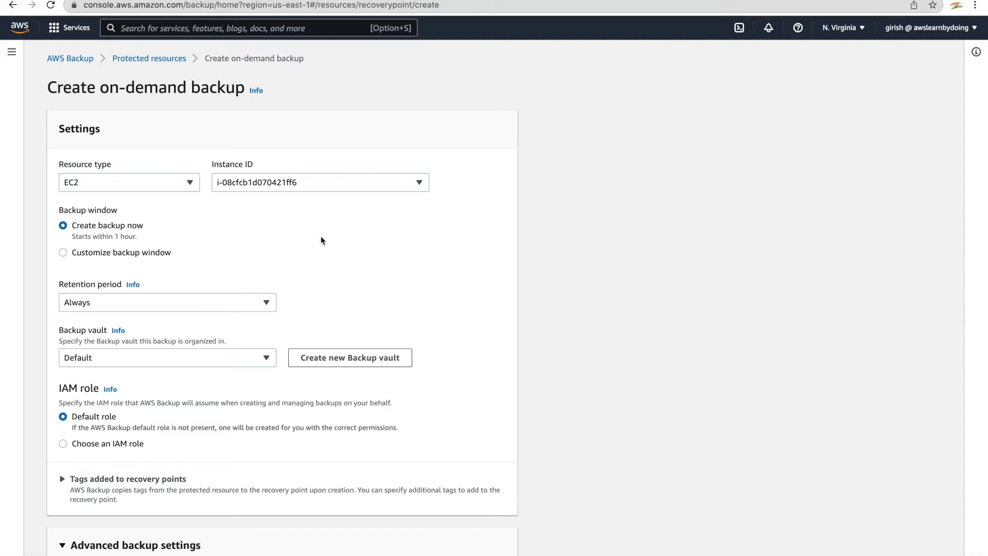
pyautogui.click(273, 303)
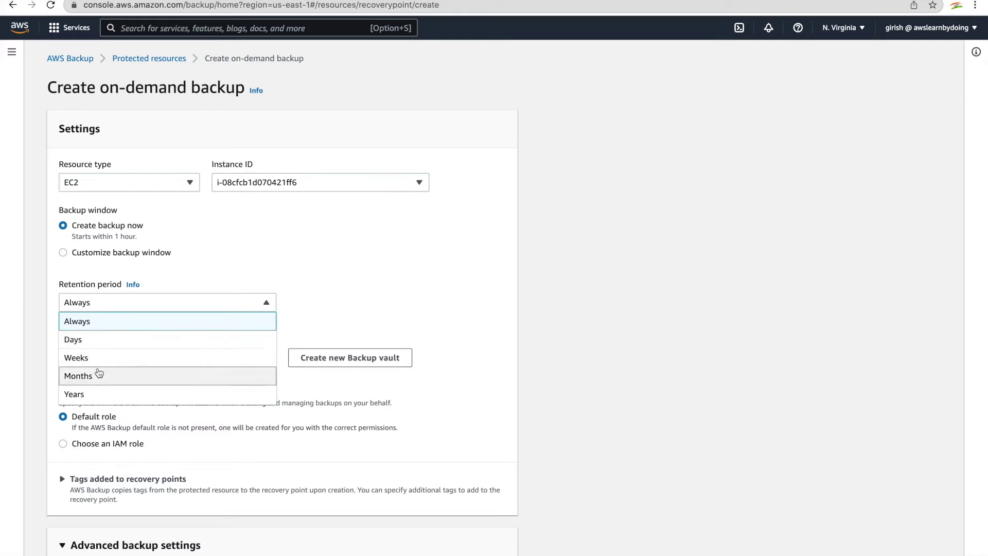
pyautogui.click(130, 345)
# - Create a new backup vault named WebServerBkpvault for this backup, encrypted with the (default) aws/backup key
pyautogui.scroll(-3, 231, 299)
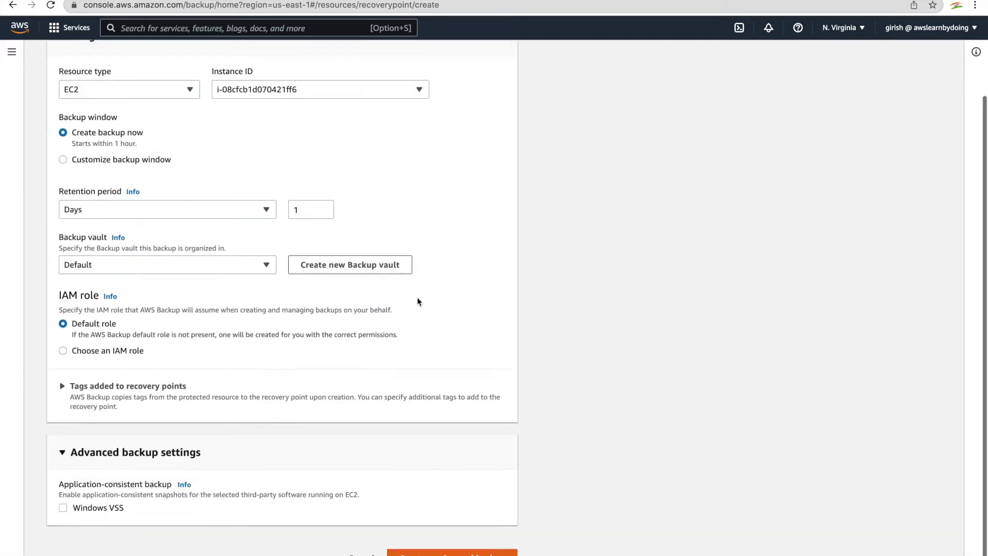
pyautogui.click(239, 265)
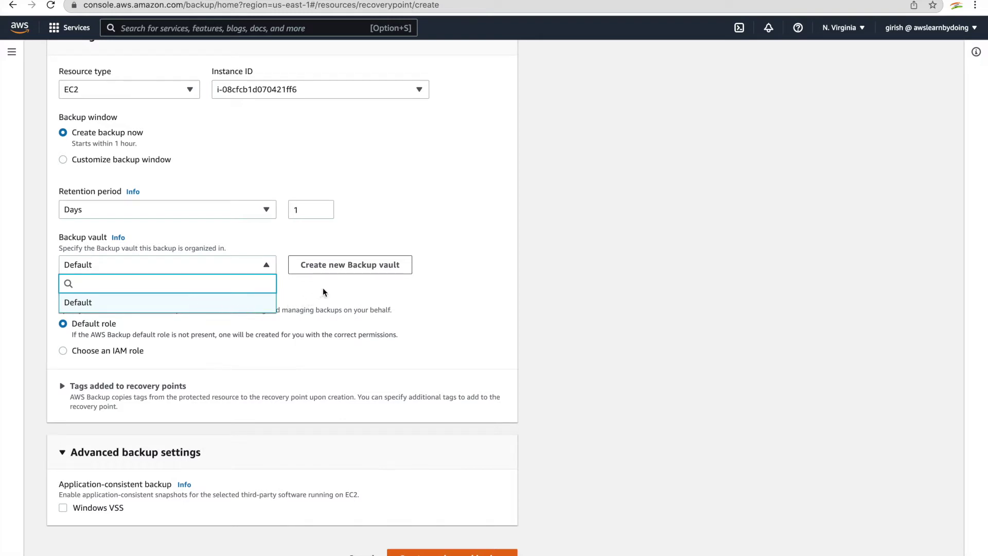
pyautogui.click(344, 289)
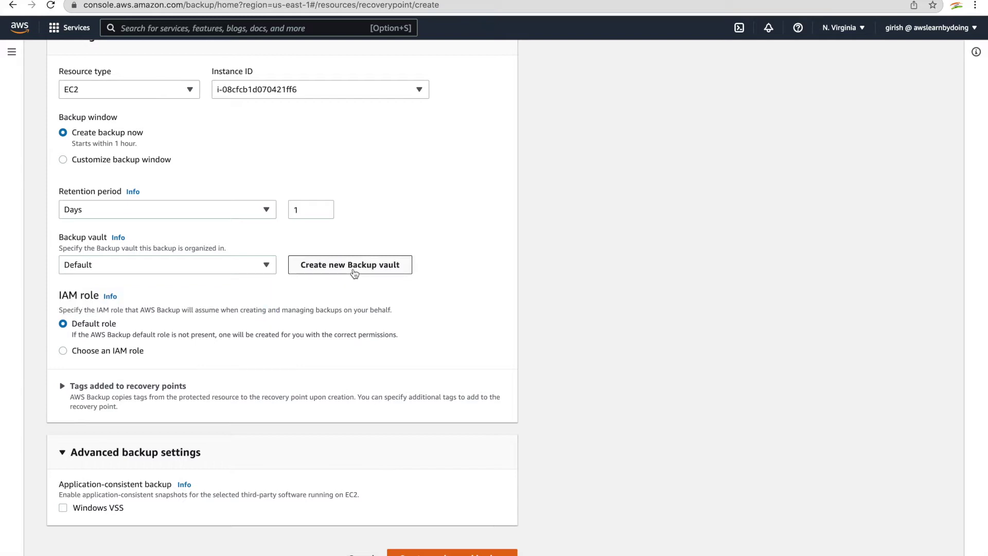
pyautogui.click(354, 272)
pyautogui.click(346, 251)
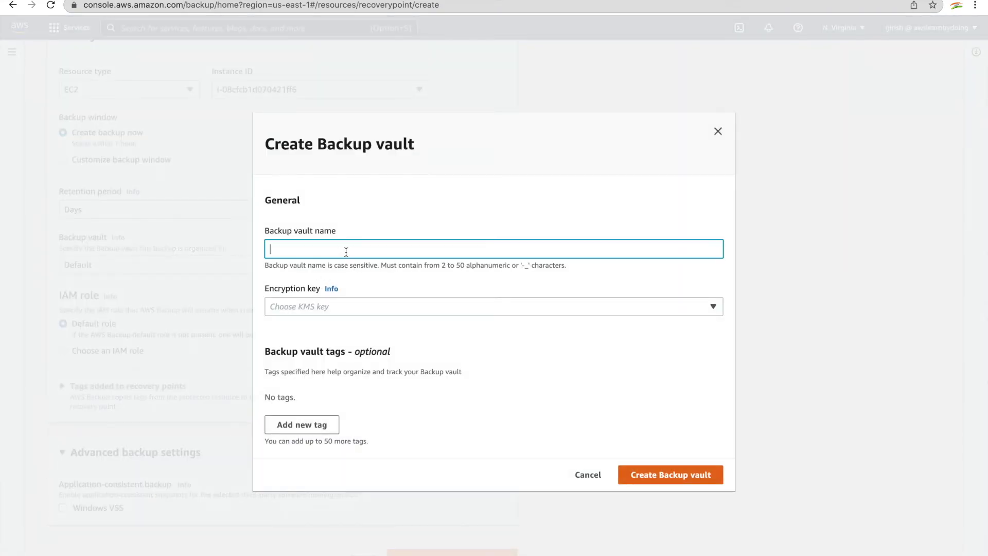
pyautogui.write('W')
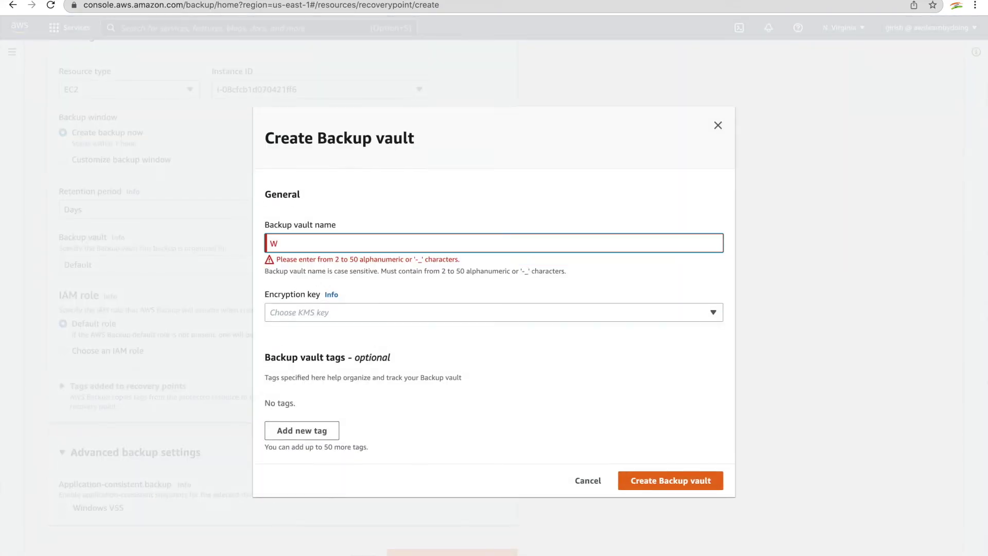
pyautogui.write('ebServerBkpvault')
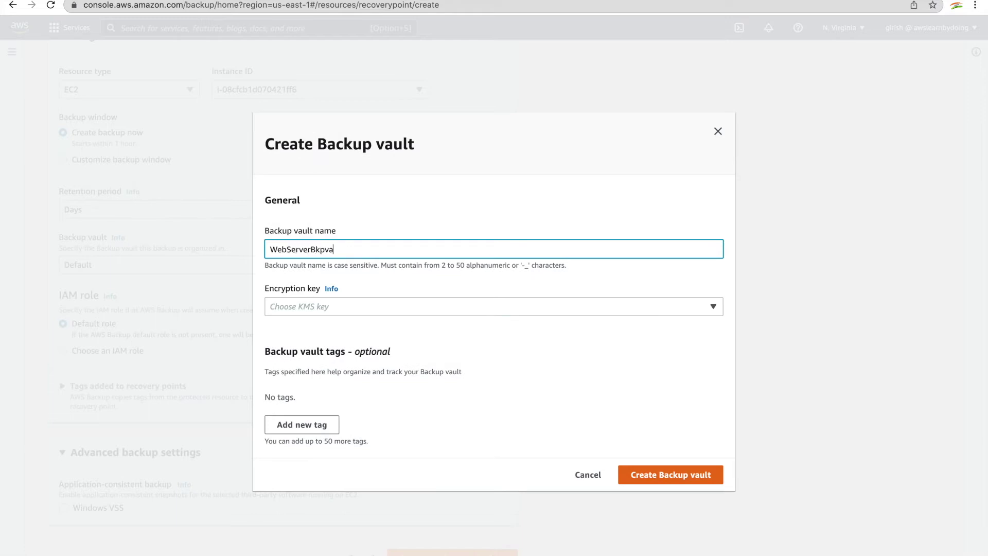
pyautogui.click(372, 305)
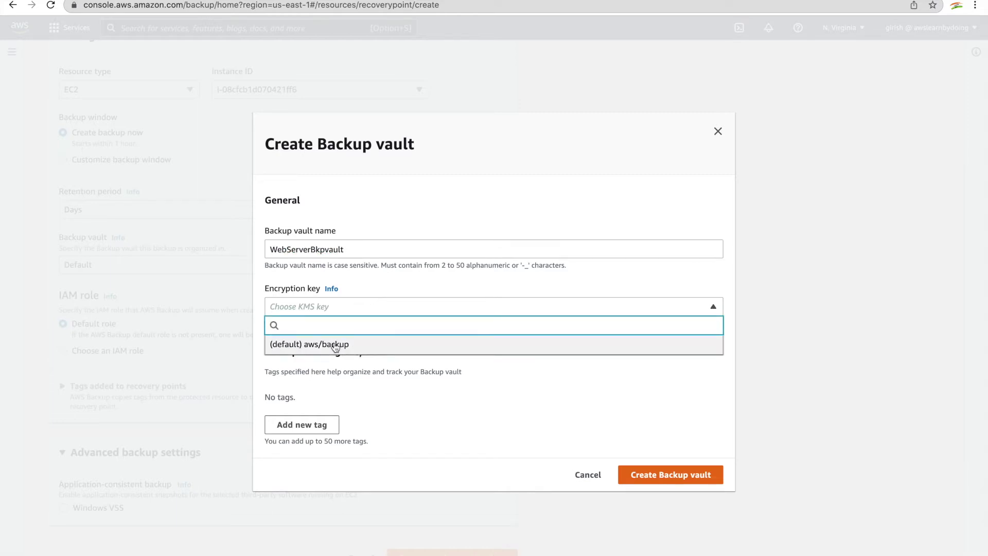
pyautogui.click(335, 344)
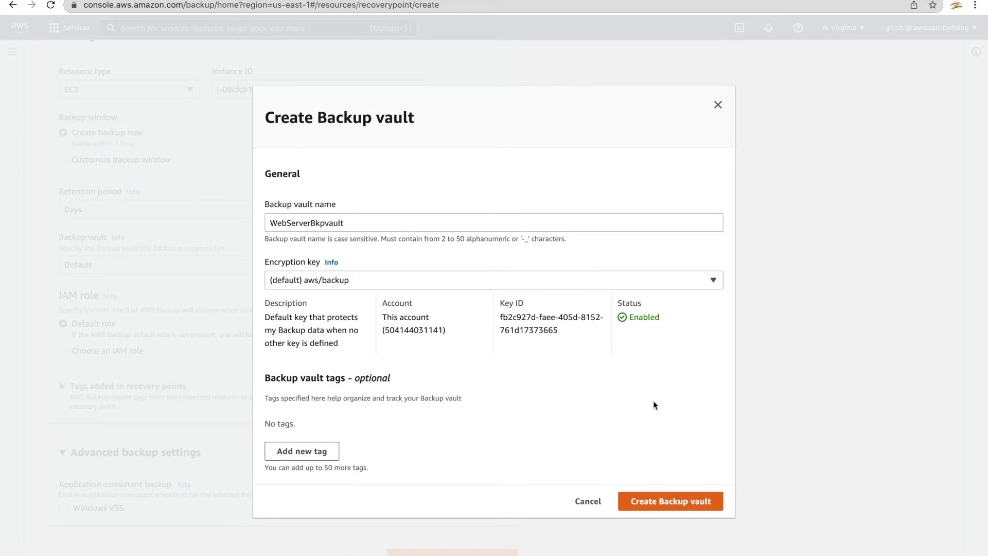
pyautogui.click(671, 500)
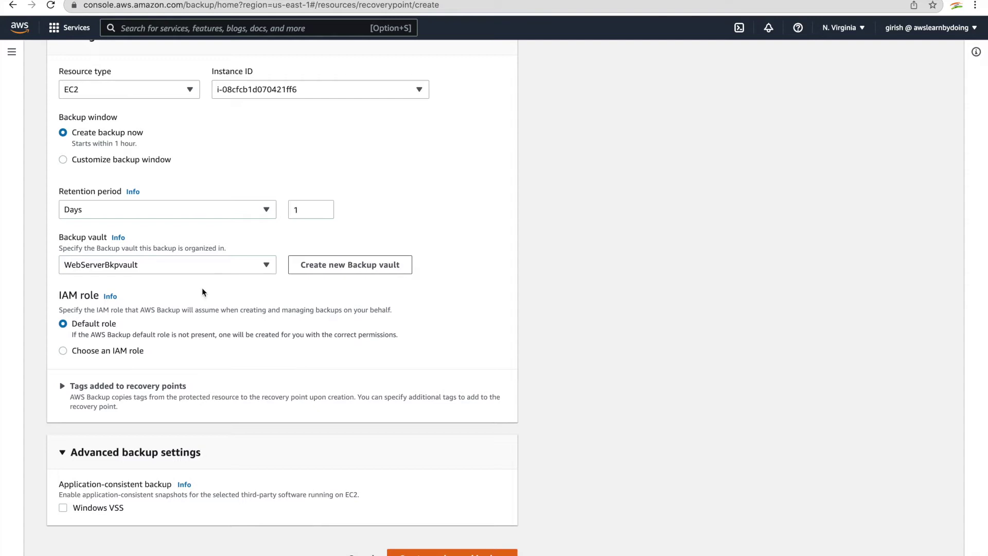
# - Keep WebServerBkpvault as the backup vault and the default IAM role, and create the on-demand backup
pyautogui.click(225, 265)
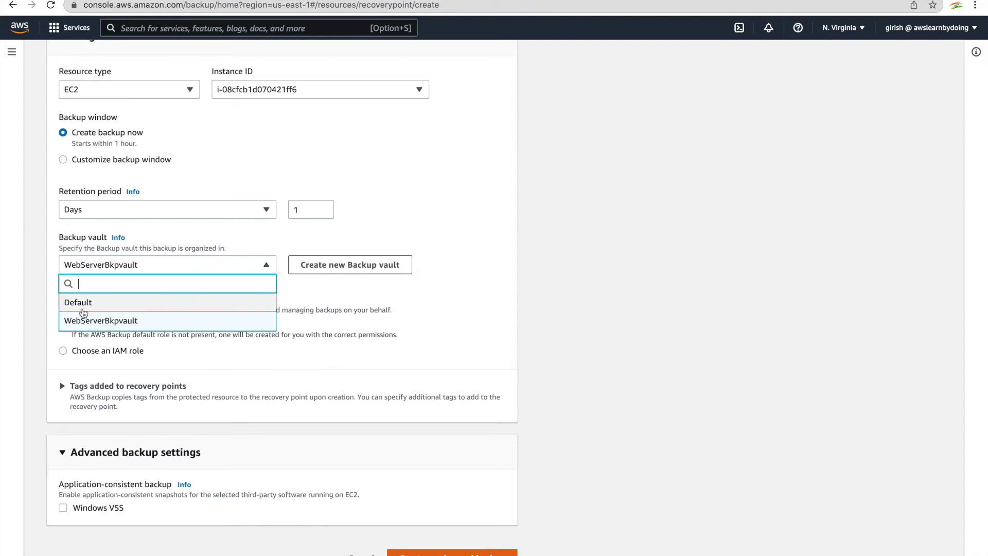
pyautogui.click(311, 297)
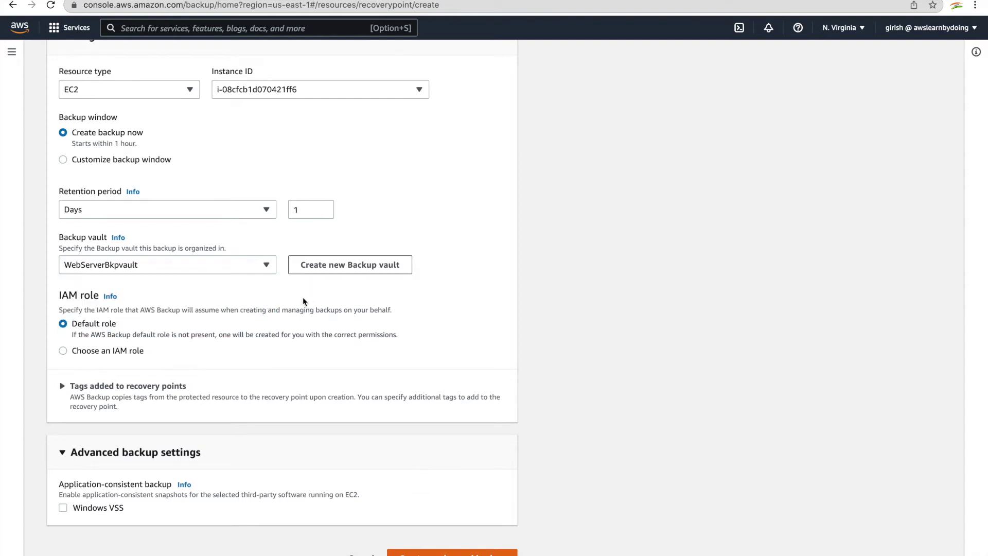
pyautogui.scroll(-1, 231, 313)
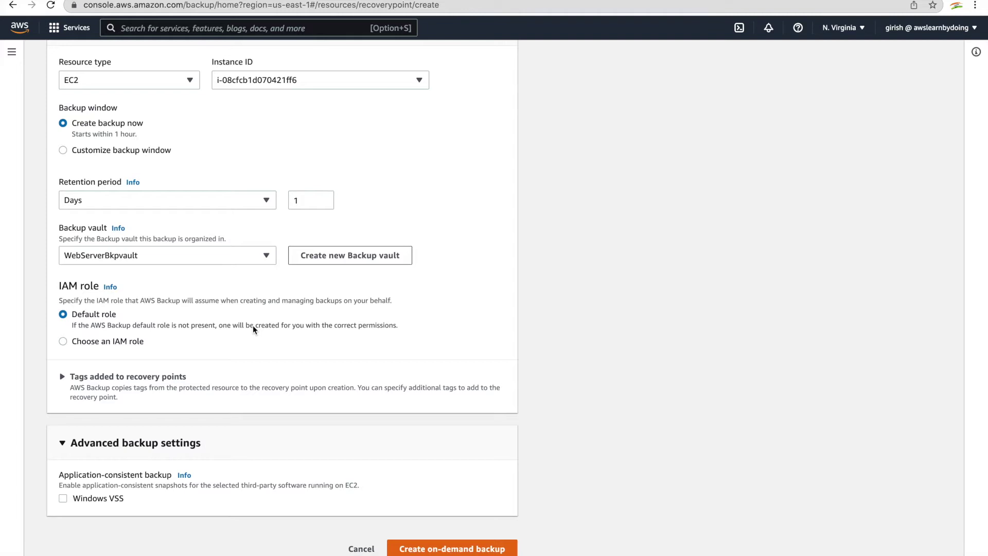
pyautogui.click(445, 549)
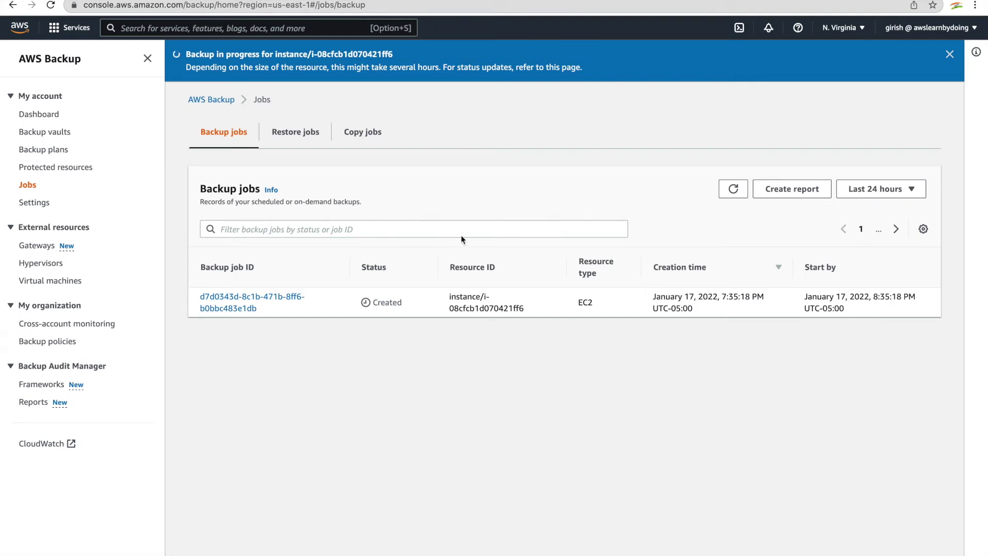
# - Refresh the backup jobs to check the job's status, and view the protected resources
pyautogui.click(739, 193)
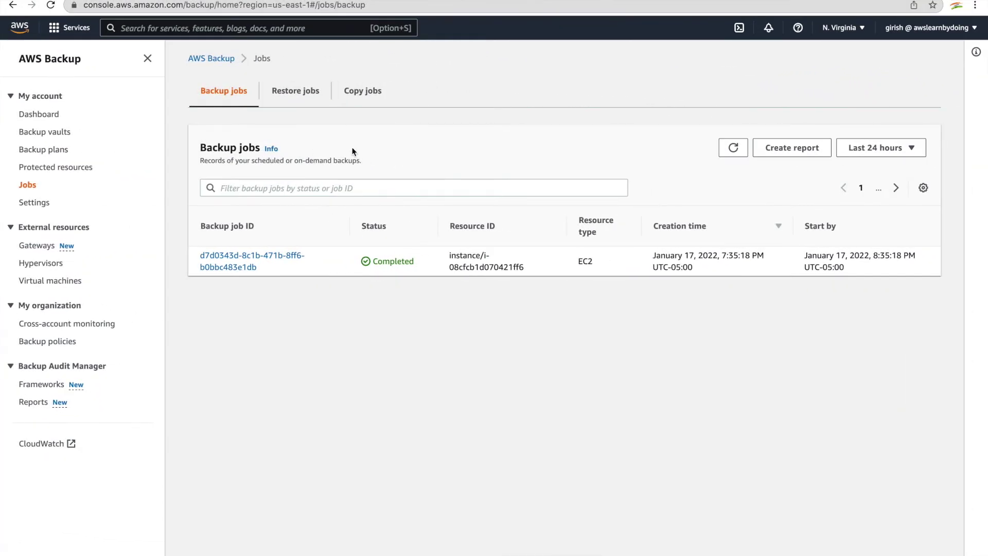
pyautogui.click(28, 189)
pyautogui.click(72, 174)
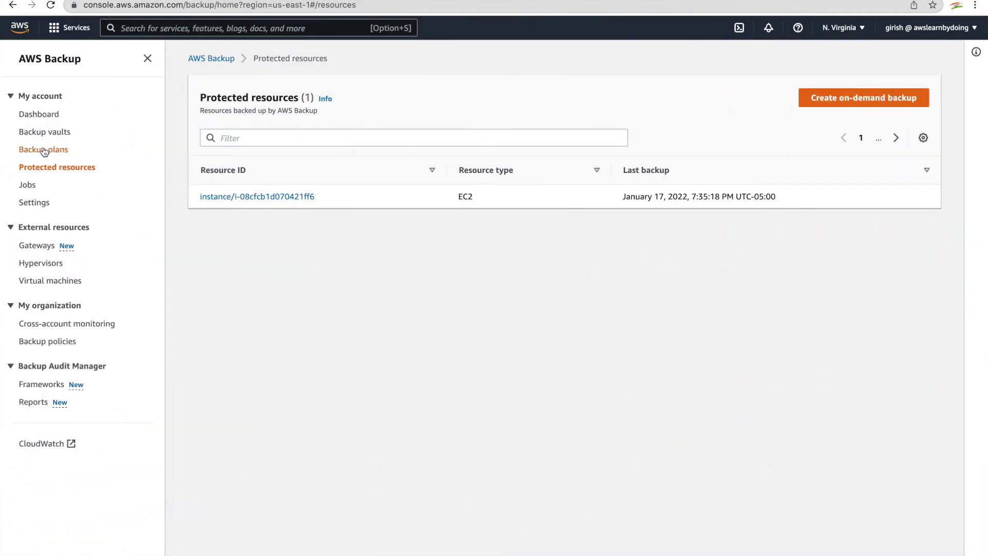
# - Start a new backup plan built from scratch and name it WebServerBkpPlan
pyautogui.click(39, 151)
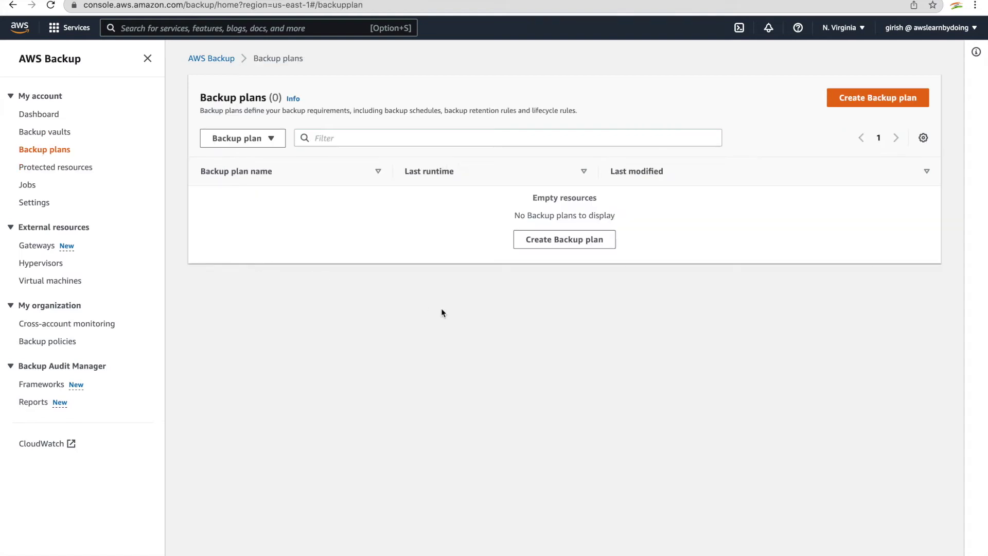
pyautogui.click(564, 244)
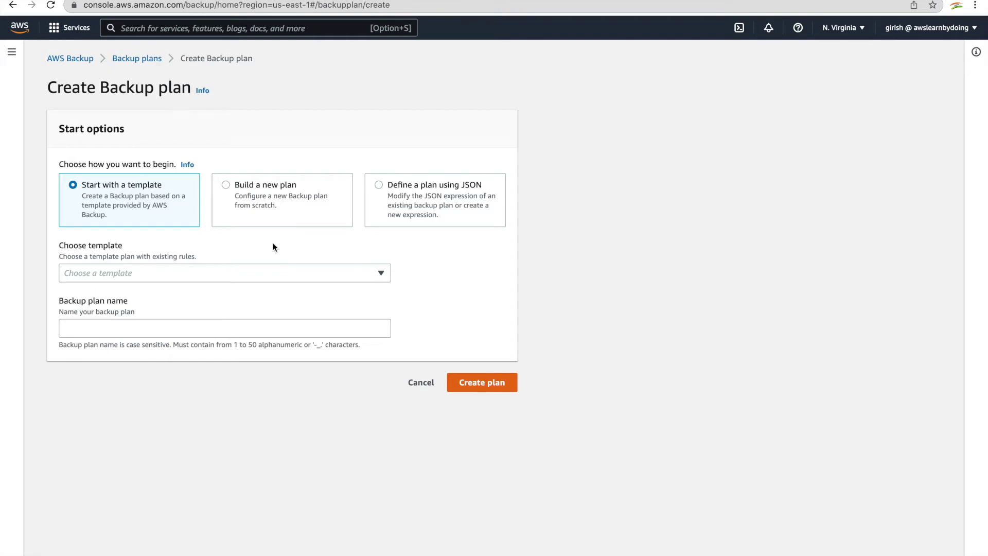
pyautogui.click(228, 187)
pyautogui.click(365, 277)
pyautogui.write('WebS')
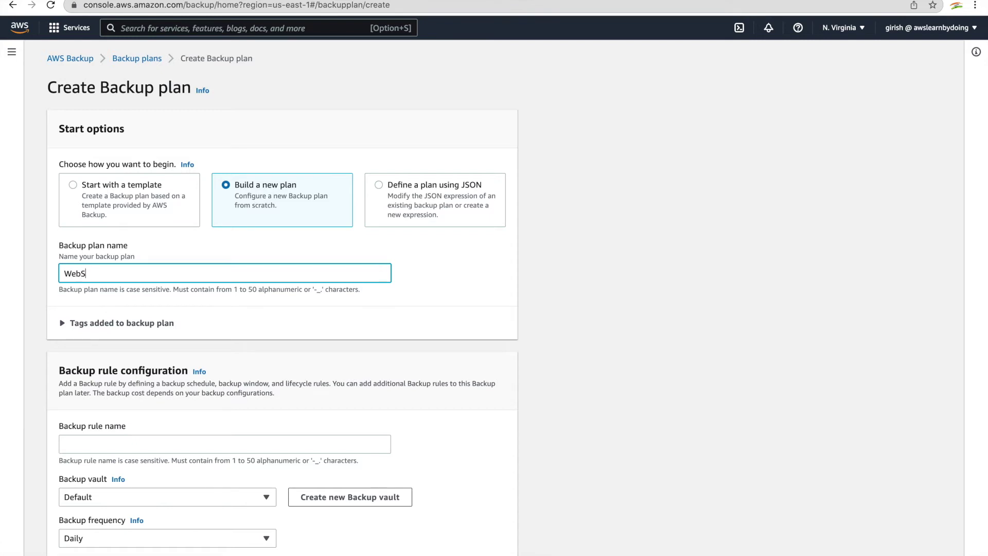
pyautogui.write('erverBkpPlan')
# - Name the plan's backup rule WebServerBackupRule and choose WebServerBkpvault as its backup vault
pyautogui.scroll(-5, 413, 320)
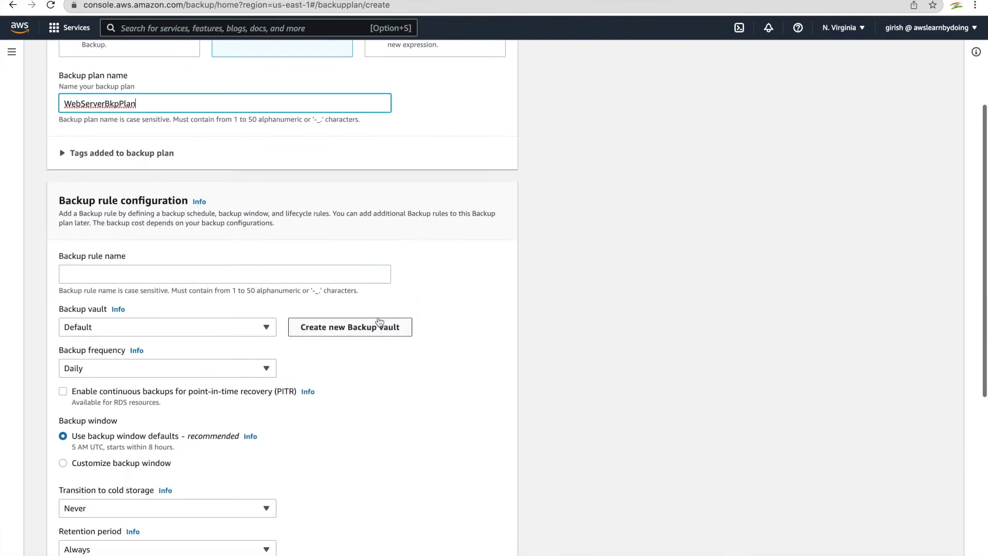
pyautogui.click(159, 273)
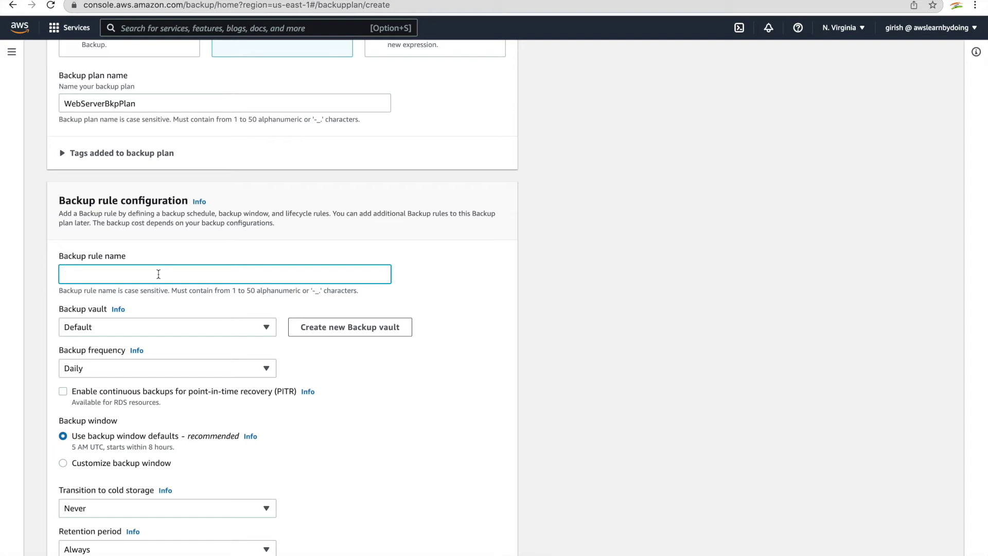
pyautogui.write('WebServe')
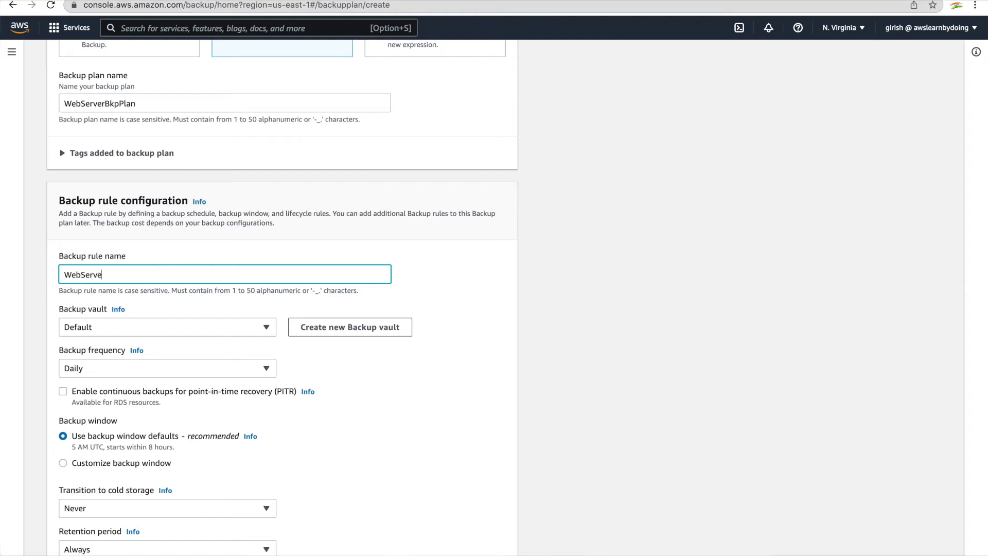
pyautogui.write('rBackupRule')
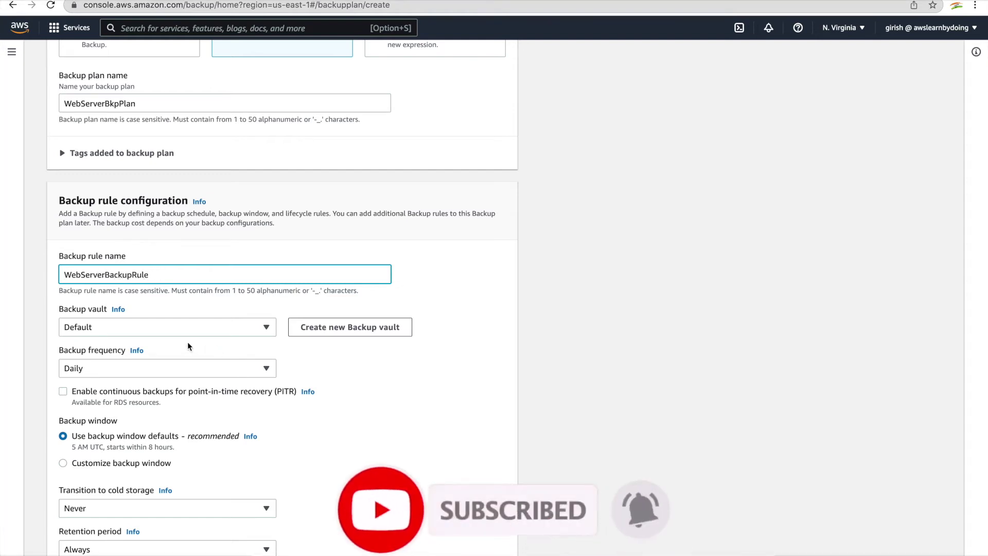
pyautogui.click(192, 327)
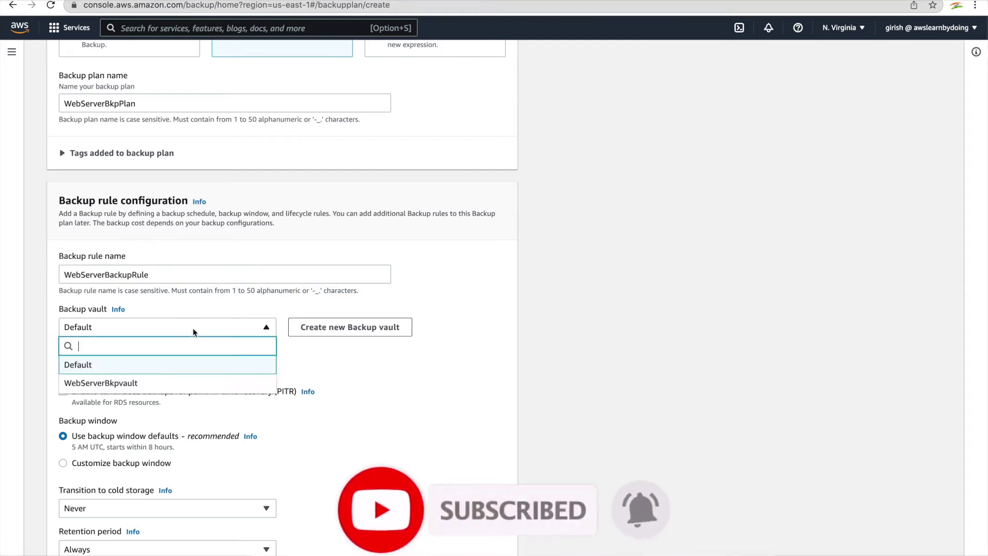
pyautogui.click(123, 382)
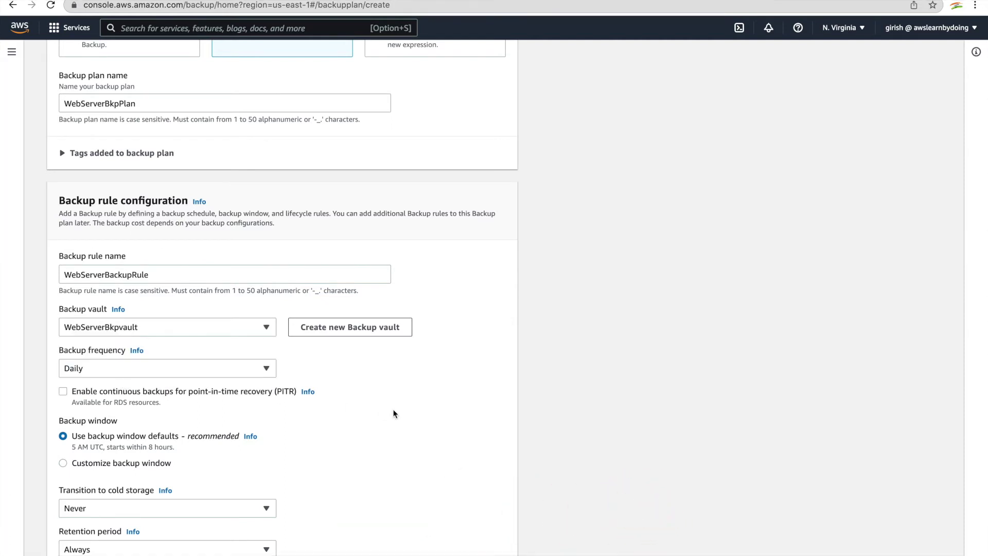
# - Set the backup rule's frequency to Weekly on Monday and its retention period to 1 day
pyautogui.scroll(-2, 394, 413)
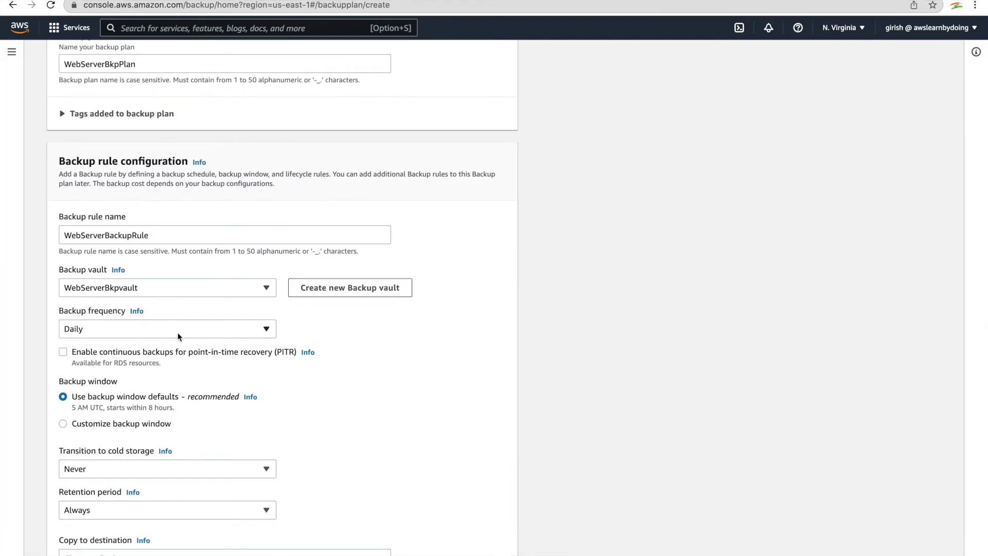
pyautogui.click(178, 332)
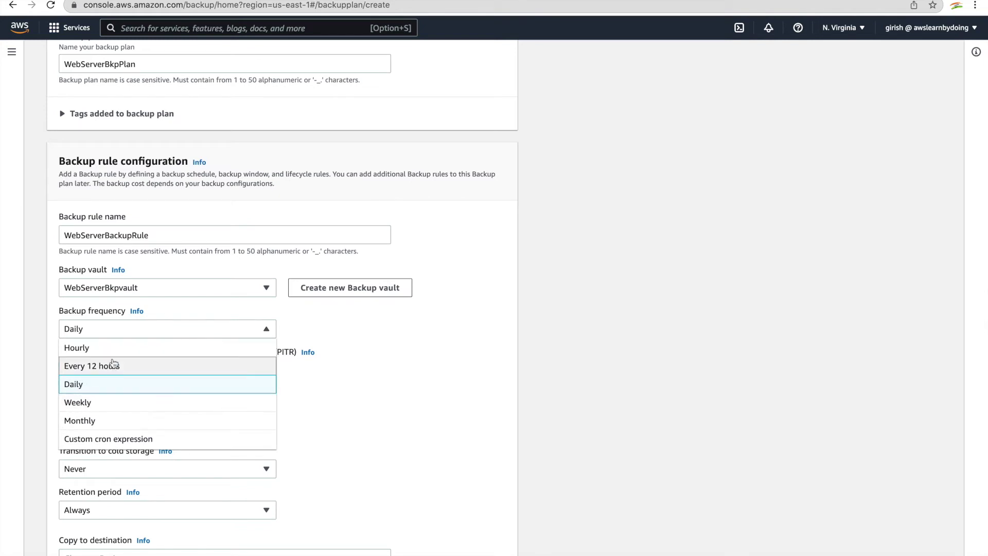
pyautogui.click(109, 409)
pyautogui.scroll(-2, 415, 430)
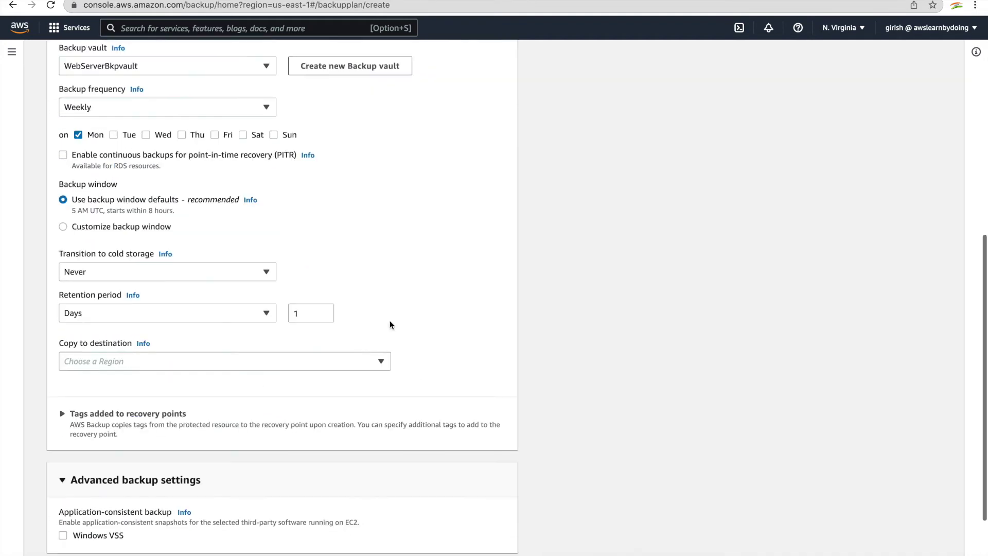
# - Create the backup plan, keeping the default backup window and no transition to cold storage
pyautogui.scroll(-1, 390, 324)
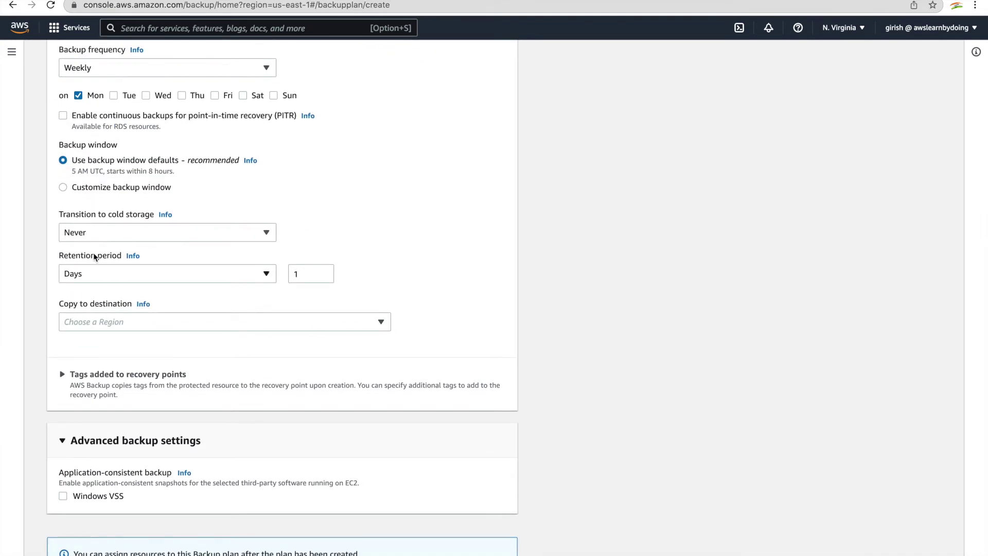
pyautogui.scroll(-1, 334, 234)
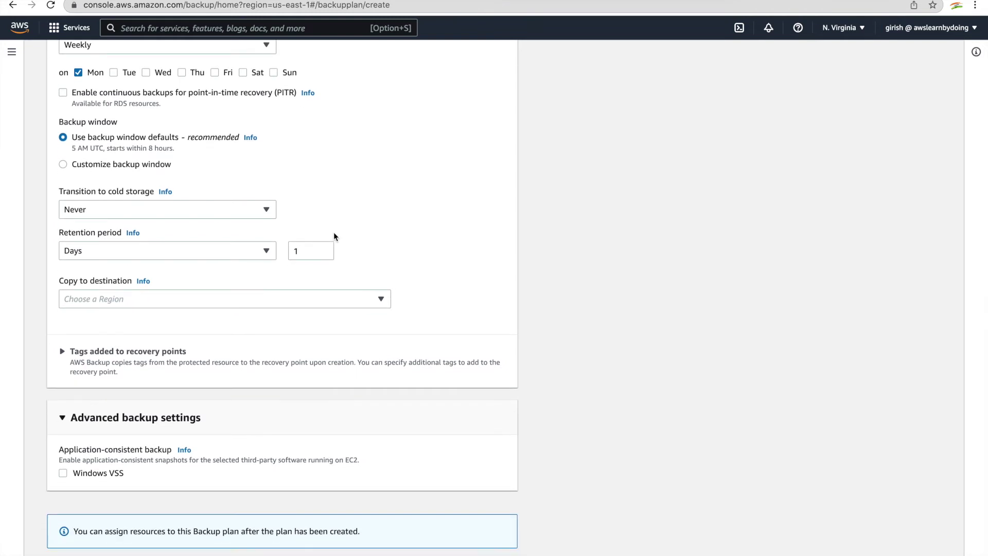
pyautogui.scroll(-3, 334, 236)
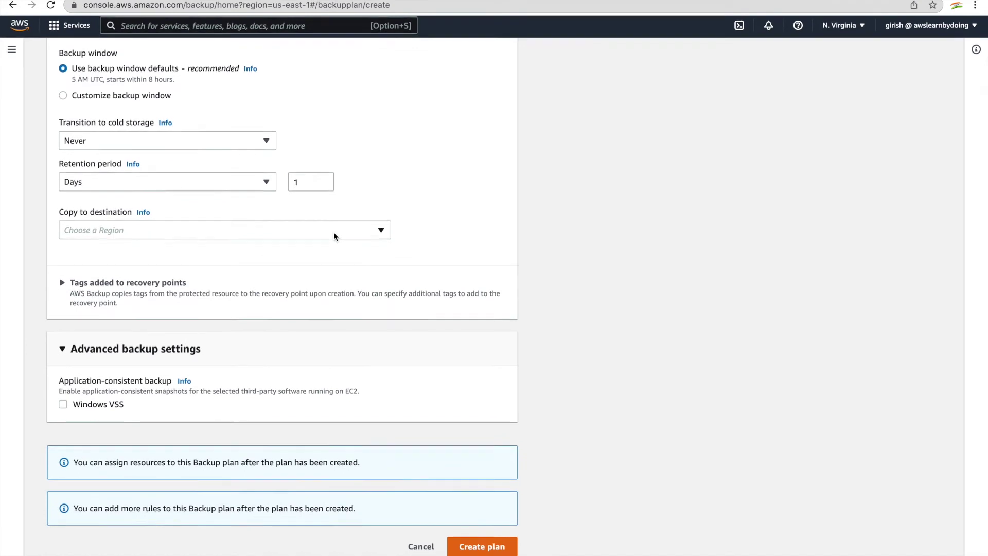
pyautogui.click(487, 548)
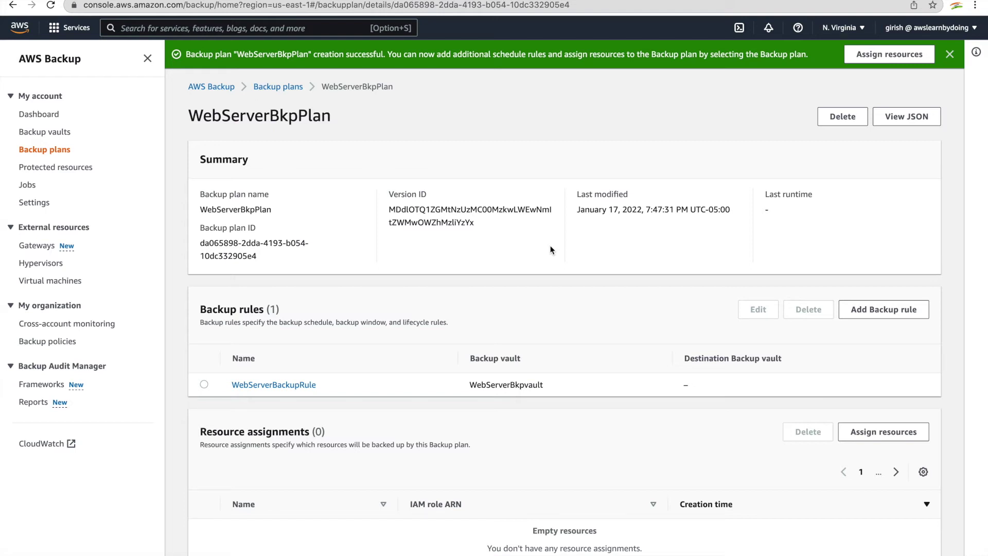
# - Start a resource assignment for WebServerBkpPlan and name it EC2Servers, keeping the default IAM role
pyautogui.scroll(-1, 552, 250)
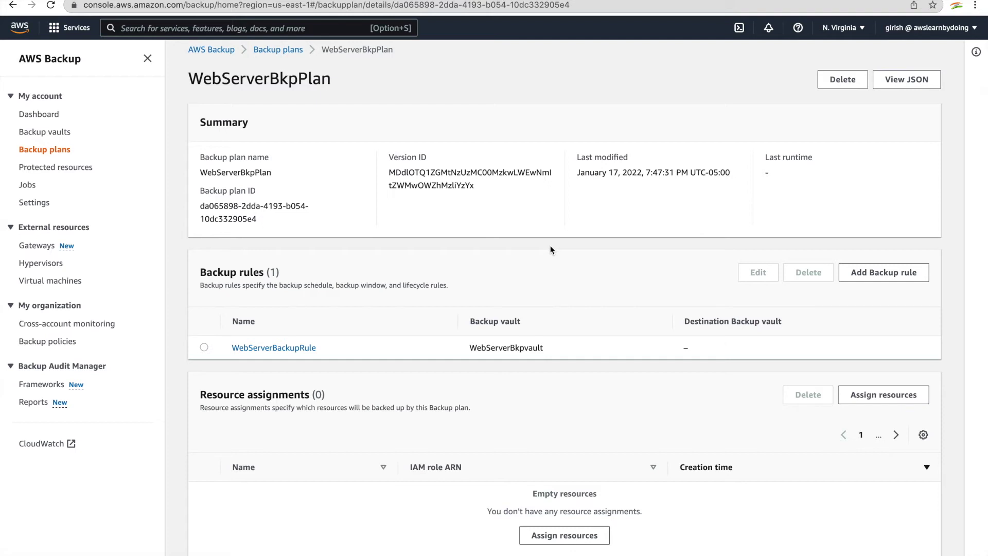
pyautogui.scroll(-1, 550, 250)
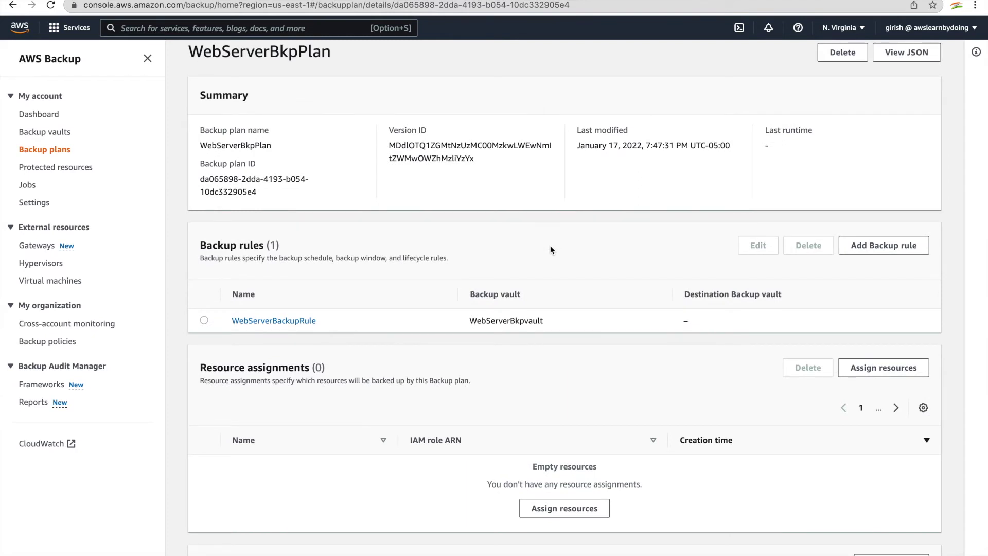
pyautogui.scroll(-4, 550, 247)
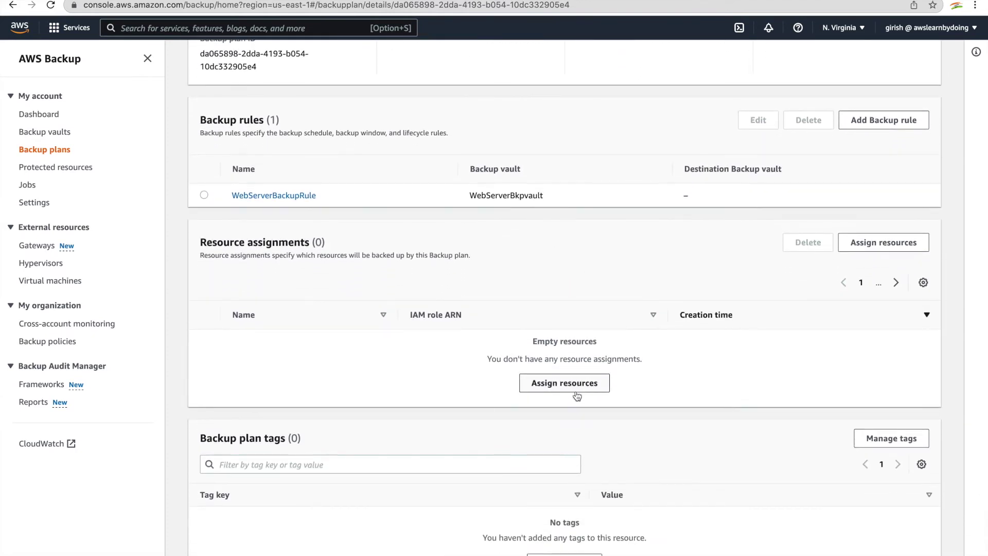
pyautogui.click(576, 393)
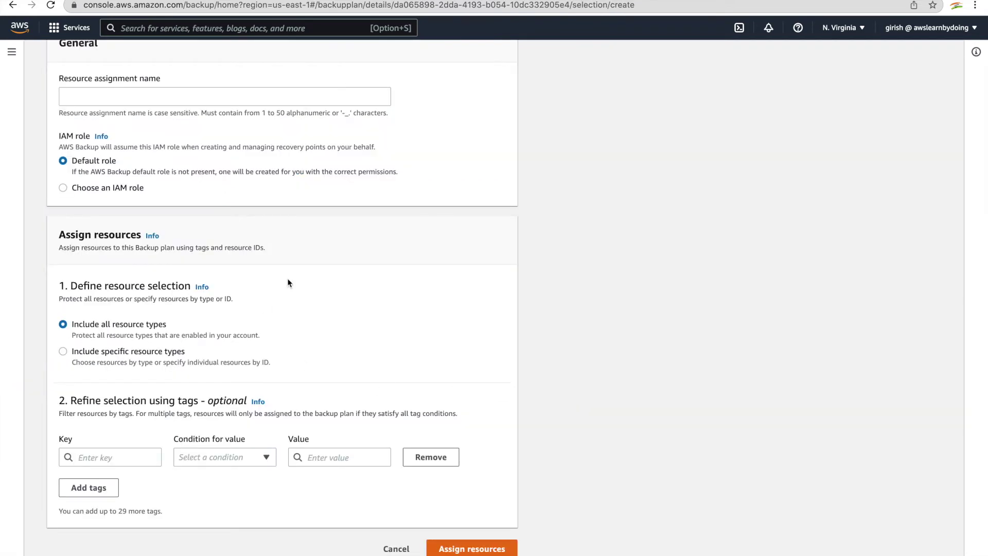
pyautogui.click(189, 95)
pyautogui.write('EC2')
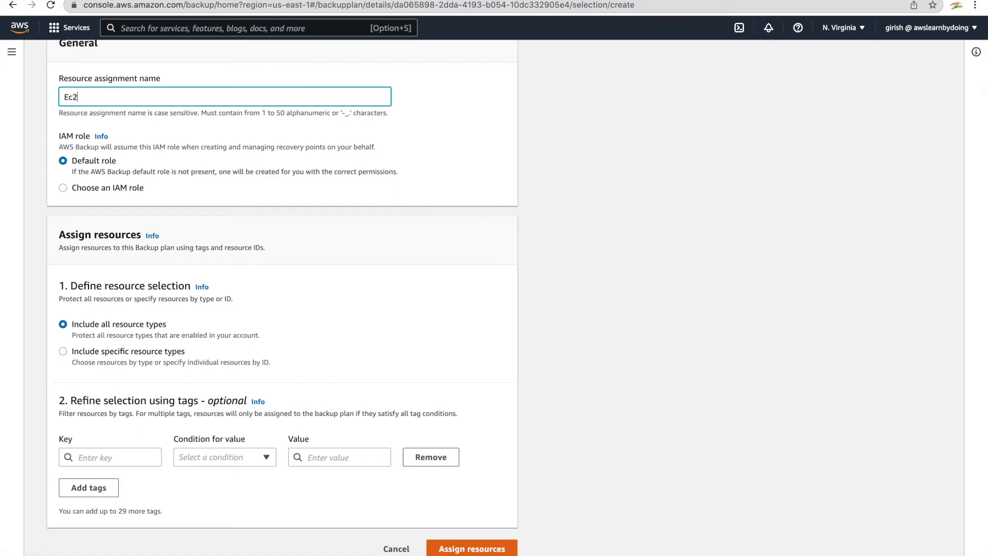
pyautogui.press('BackSpace')
pyautogui.press('BackSpace')
pyautogui.write('C2Servers')
# - Limit the assignment to specific resource types and select EC2 as the type
pyautogui.click(62, 352)
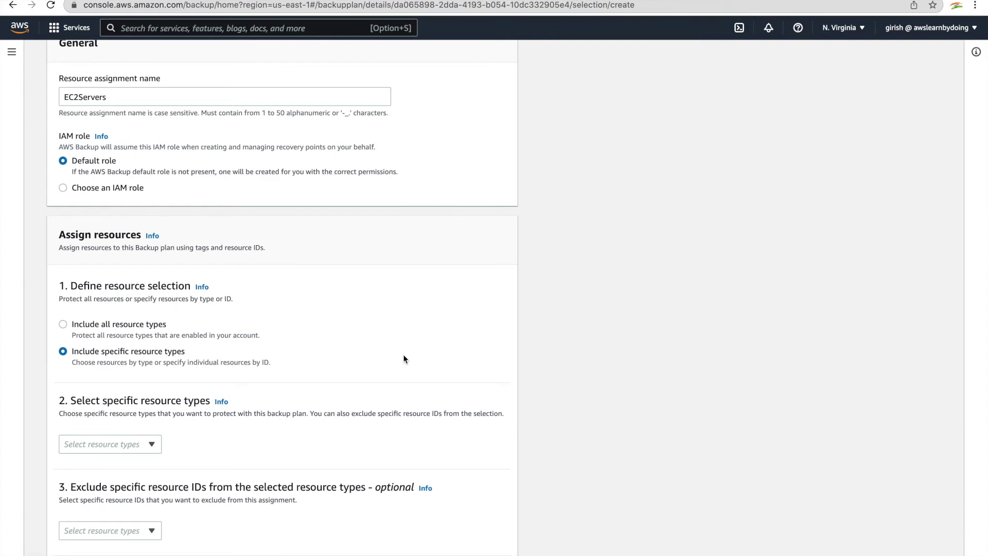
pyautogui.click(137, 450)
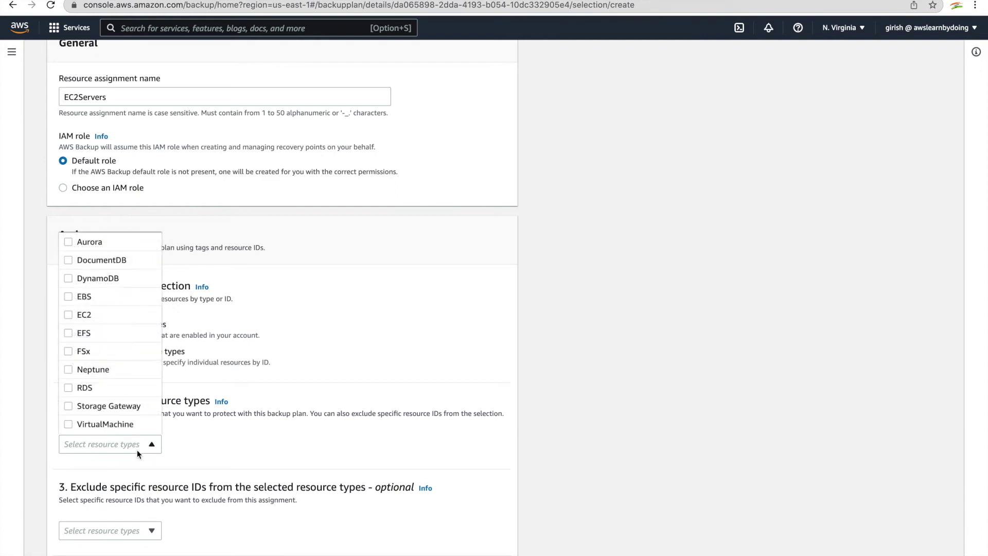
pyautogui.click(77, 314)
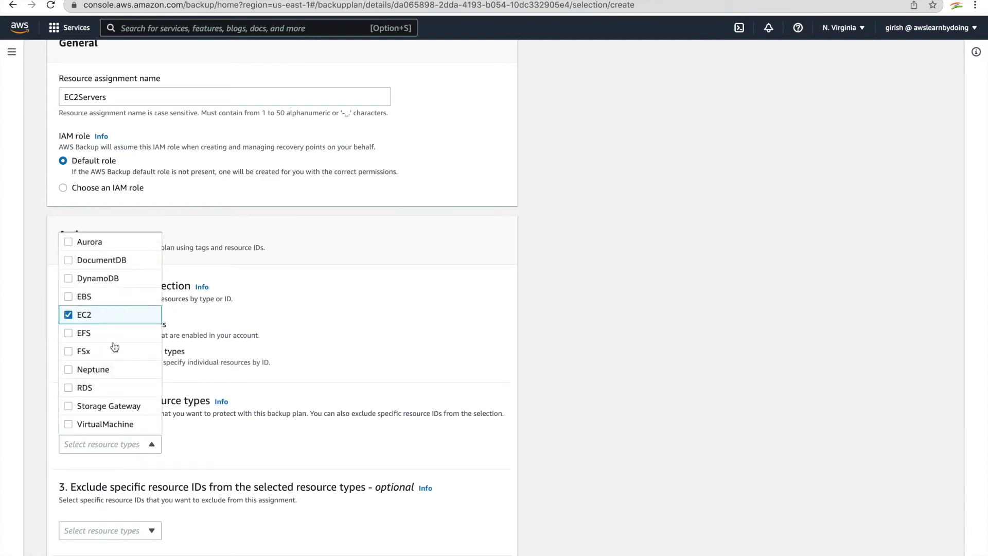
pyautogui.click(254, 433)
pyautogui.scroll(-3, 249, 407)
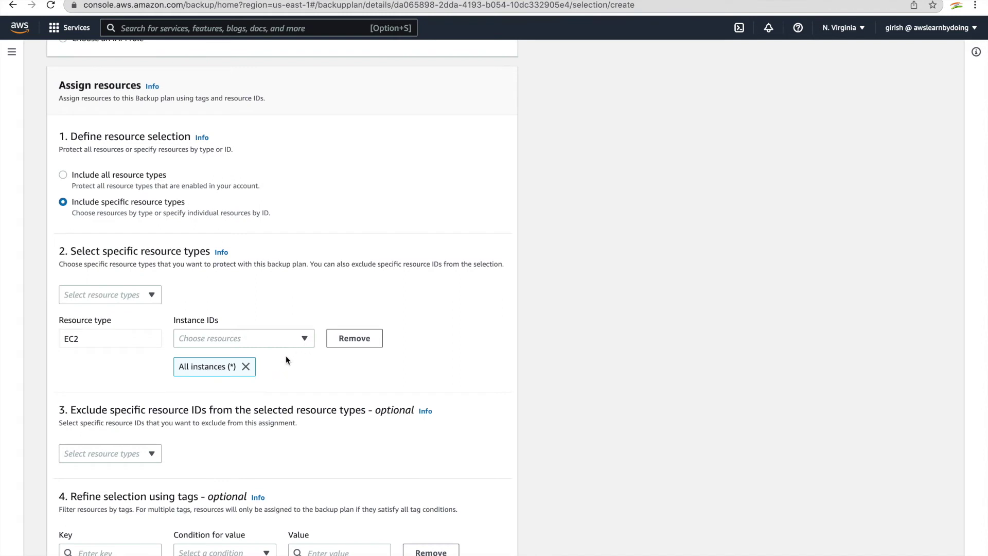
# - Replace the All instances entry in the EC2 selection with the AppServer1 instance
pyautogui.click(247, 368)
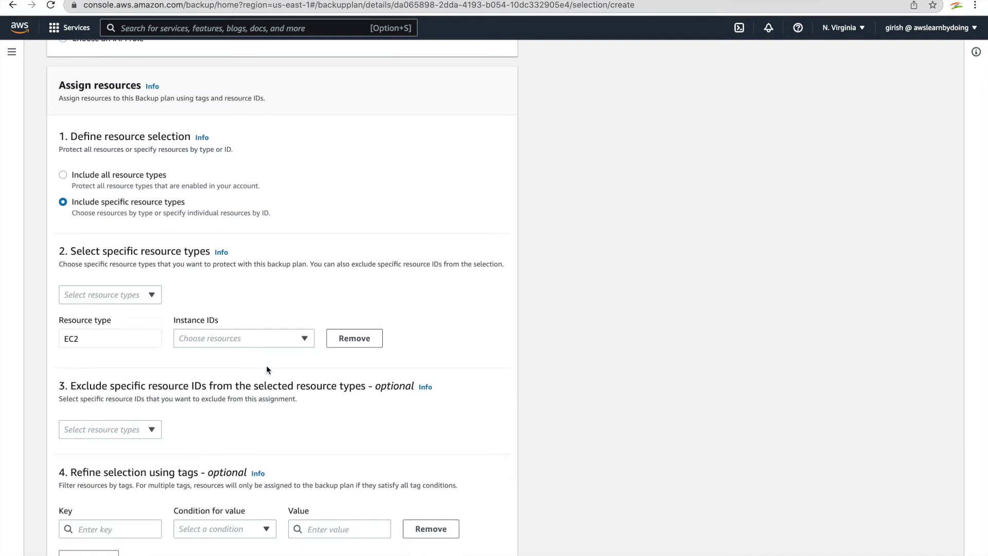
pyautogui.click(297, 340)
pyautogui.click(184, 398)
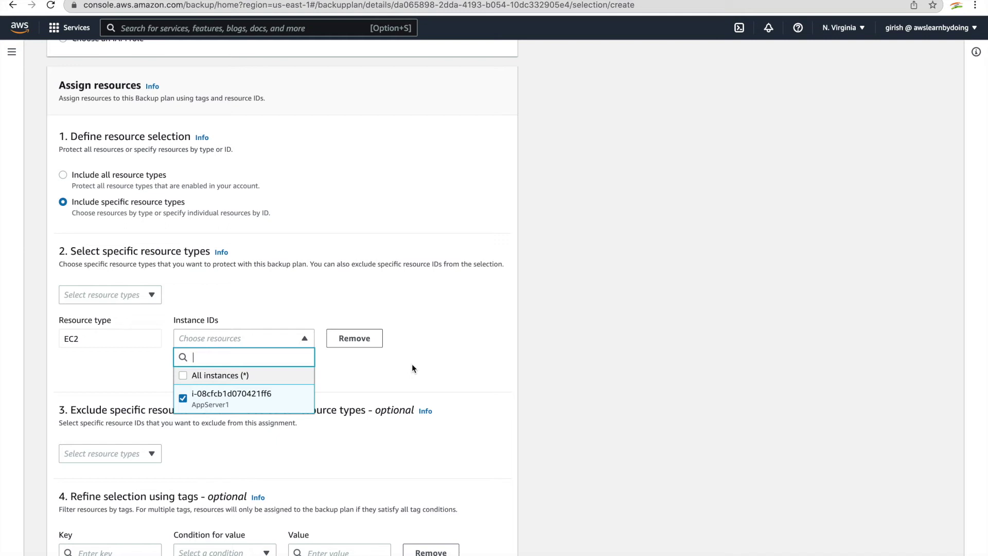
pyautogui.click(430, 364)
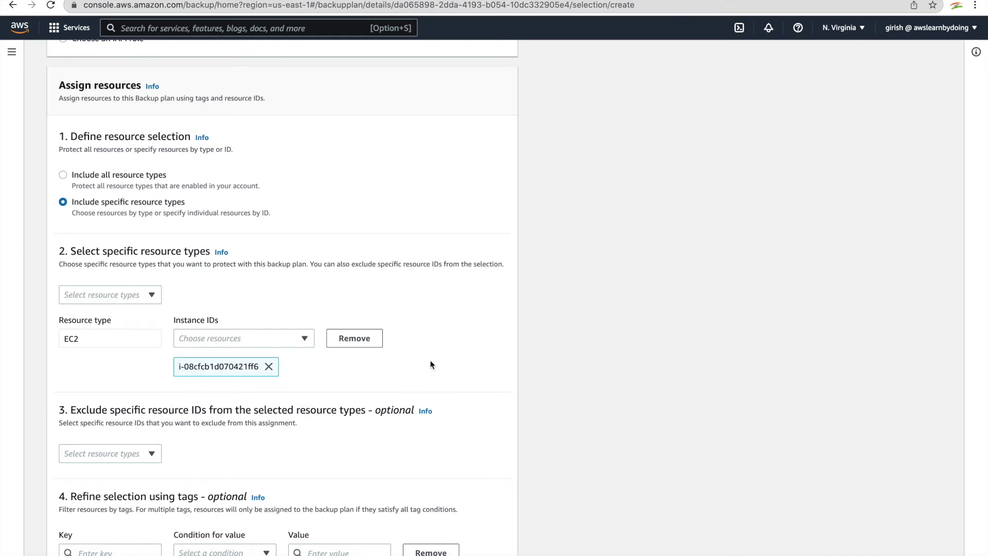
# - Refine the resource selection with the tag condition Type Equals AppServer
pyautogui.scroll(-2, 431, 364)
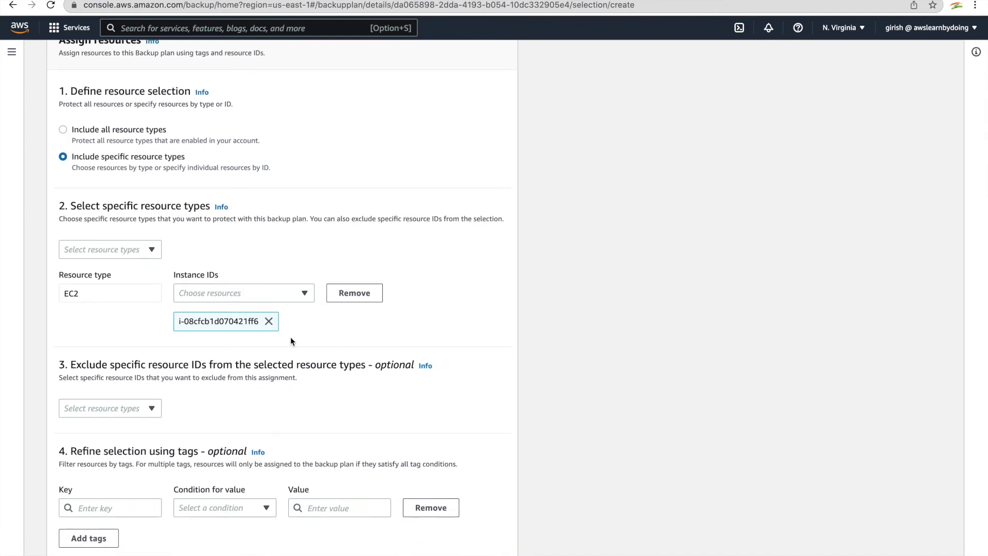
pyautogui.scroll(-1, 228, 410)
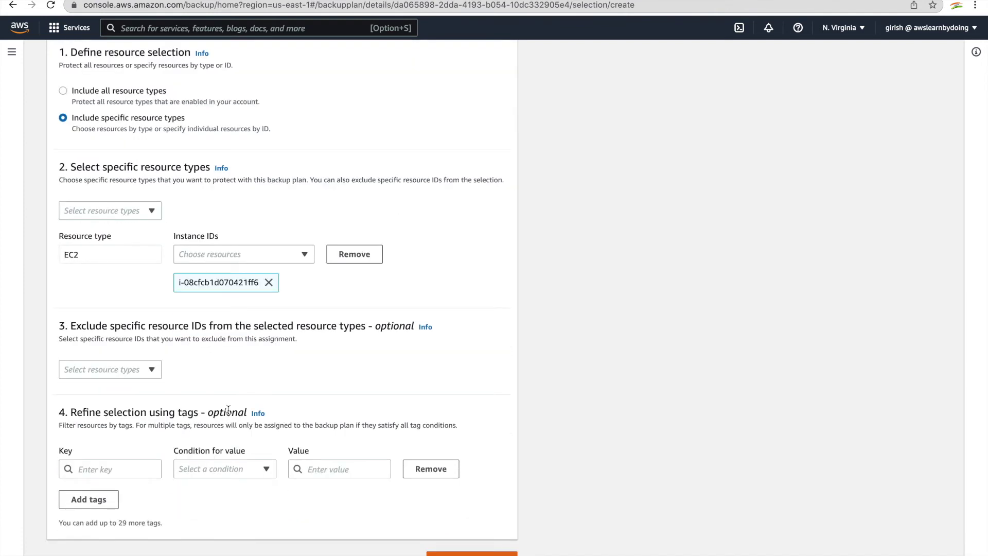
pyautogui.scroll(-1, 228, 410)
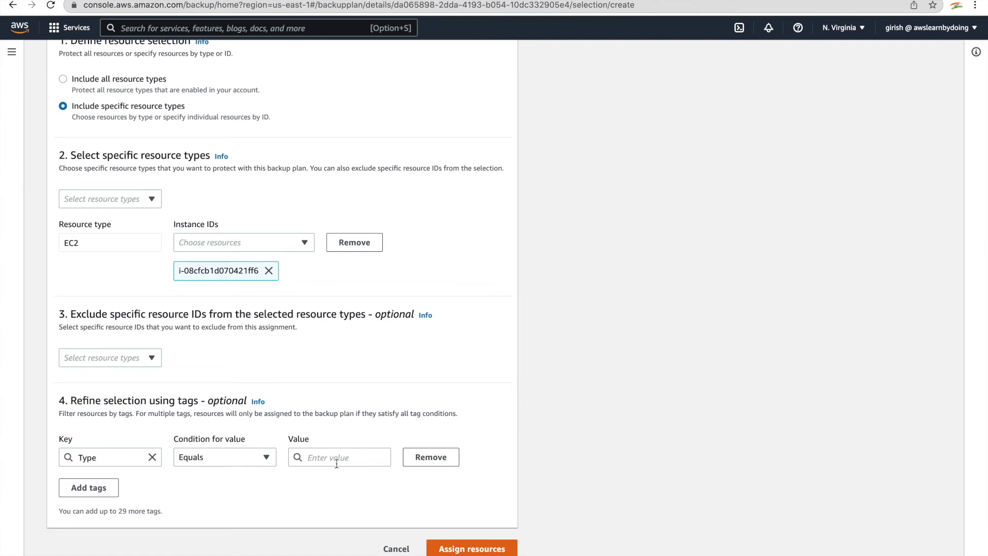
pyautogui.click(336, 459)
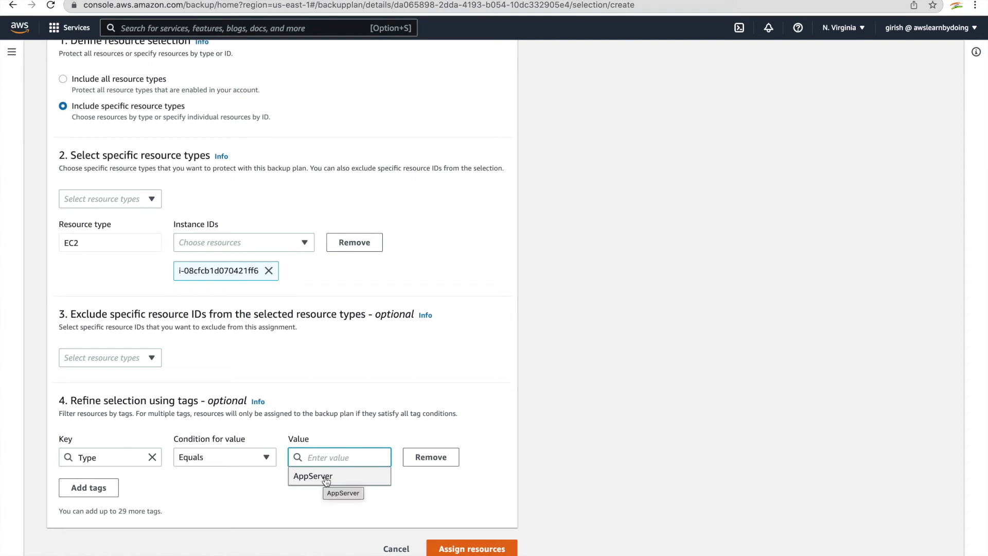
pyautogui.click(326, 477)
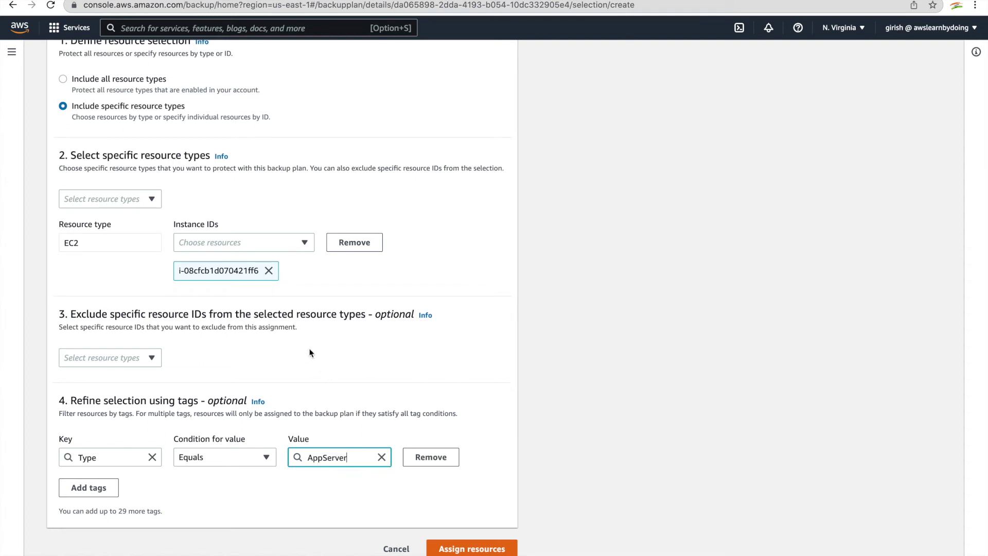
# - Remove the individually selected instance ID and assign the tag-filtered EC2 resources to the backup plan, accepting the cost notice
pyautogui.click(269, 270)
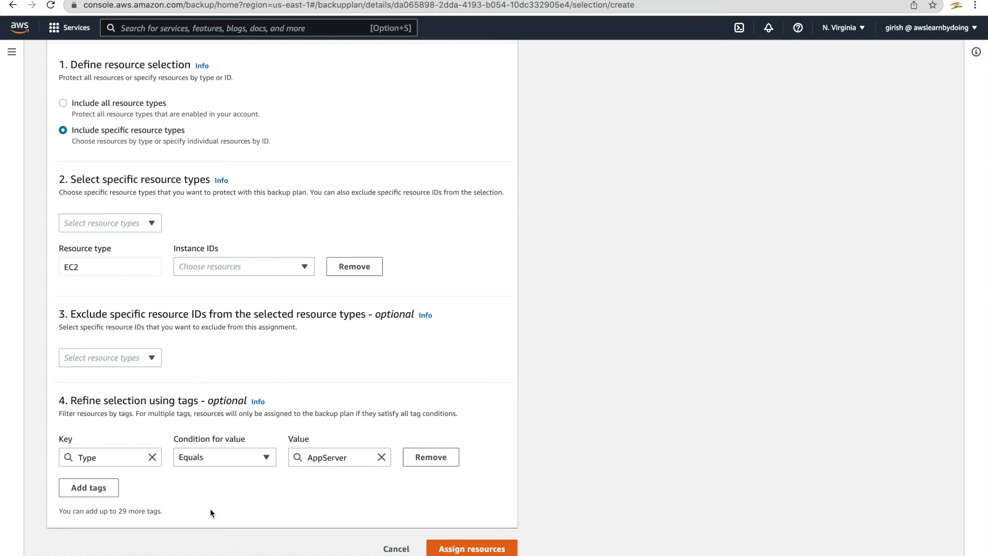
pyautogui.click(471, 548)
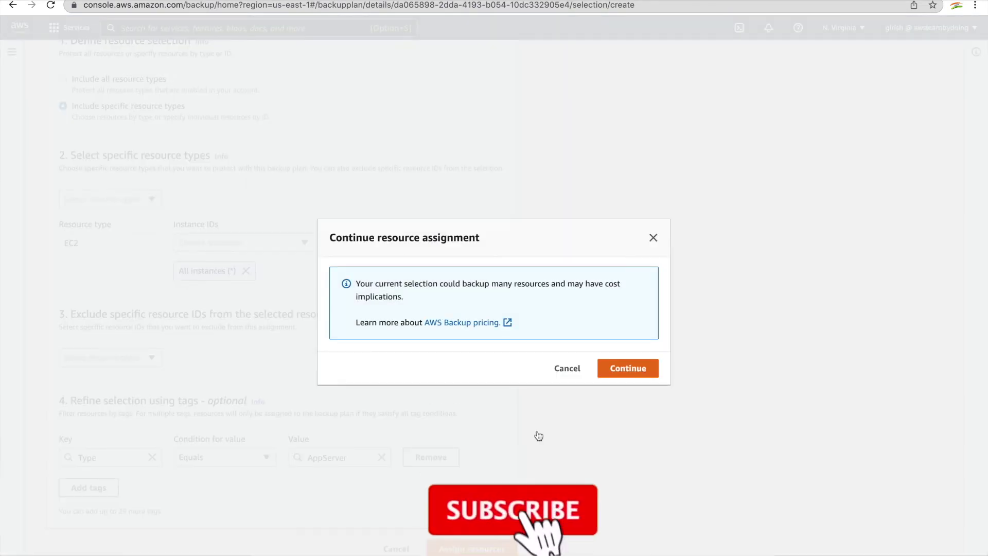
pyautogui.click(639, 374)
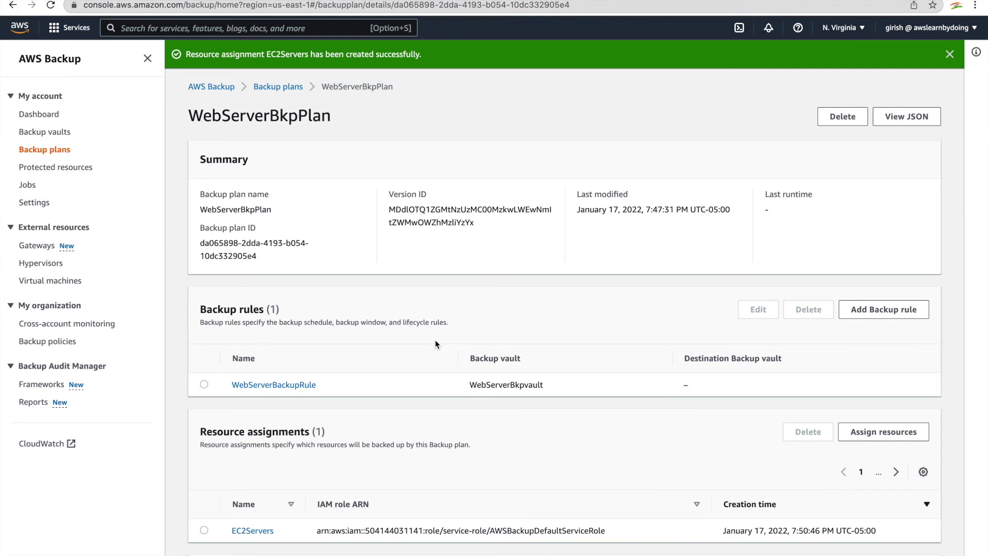
pyautogui.scroll(-4, 435, 344)
pyautogui.scroll(-1, 436, 340)
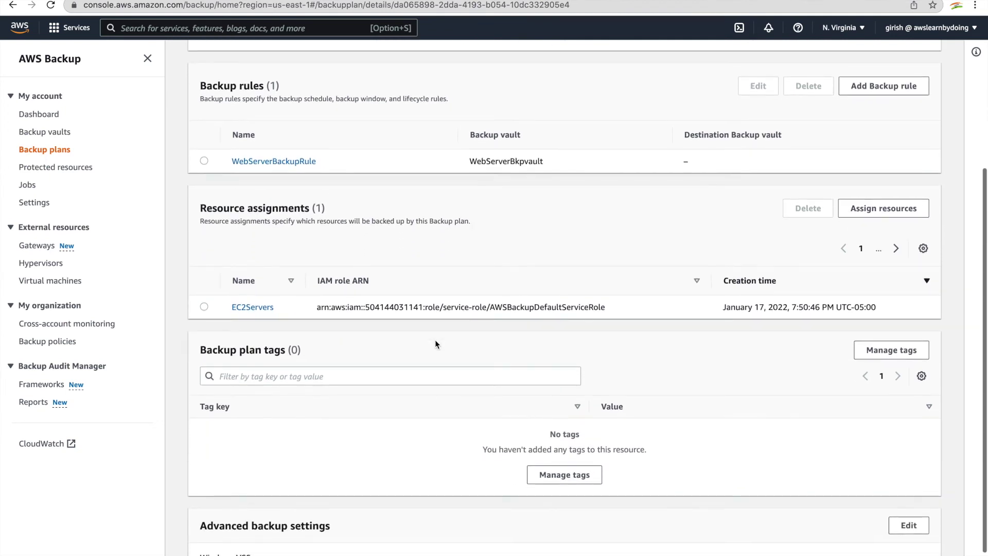
pyautogui.scroll(-1, 520, 339)
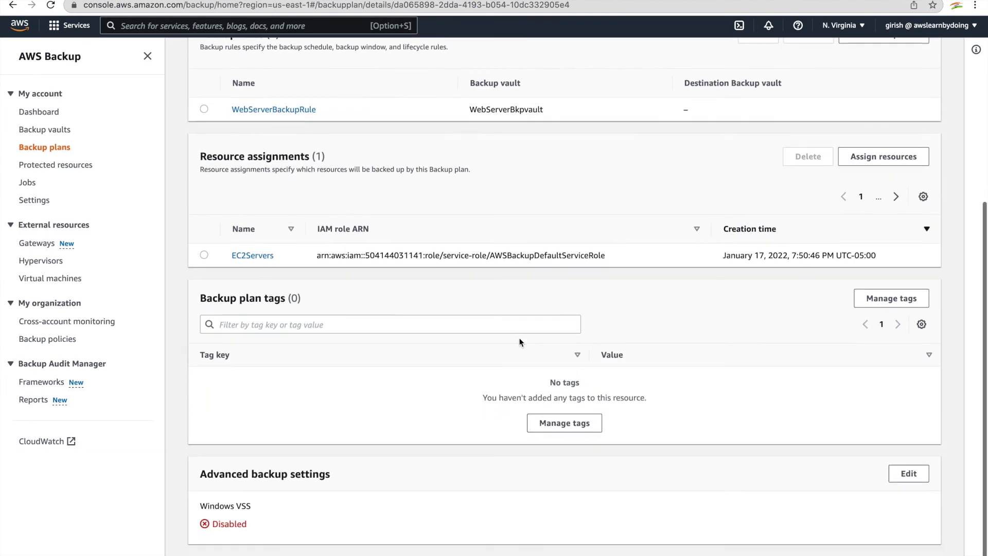
pyautogui.scroll(3, 520, 337)
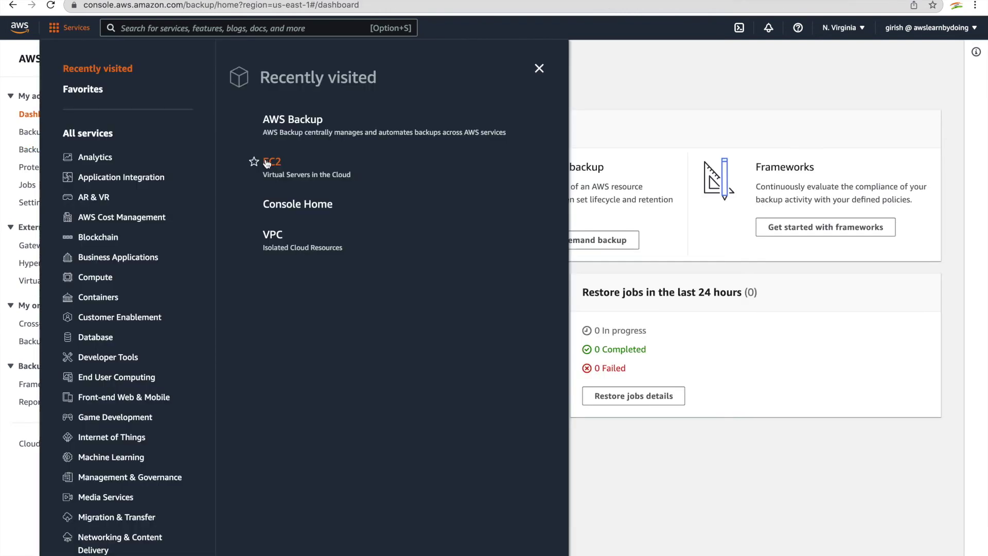
# - Open the EC2 console's instance list in a separate browser tab and dismiss the welcome message
pyautogui.rightClick(266, 163)
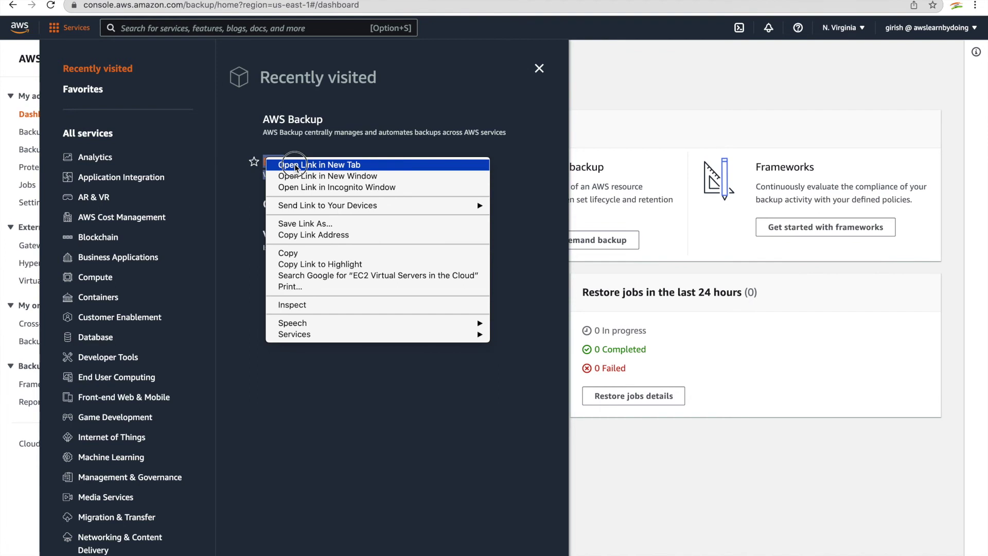
pyautogui.click(314, 165)
pyautogui.click(198, 0)
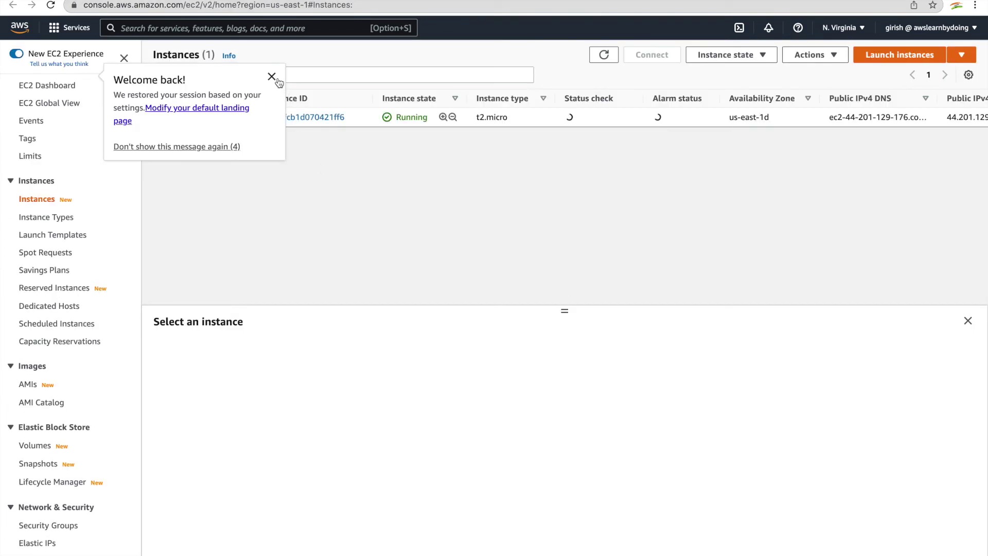
pyautogui.click(274, 77)
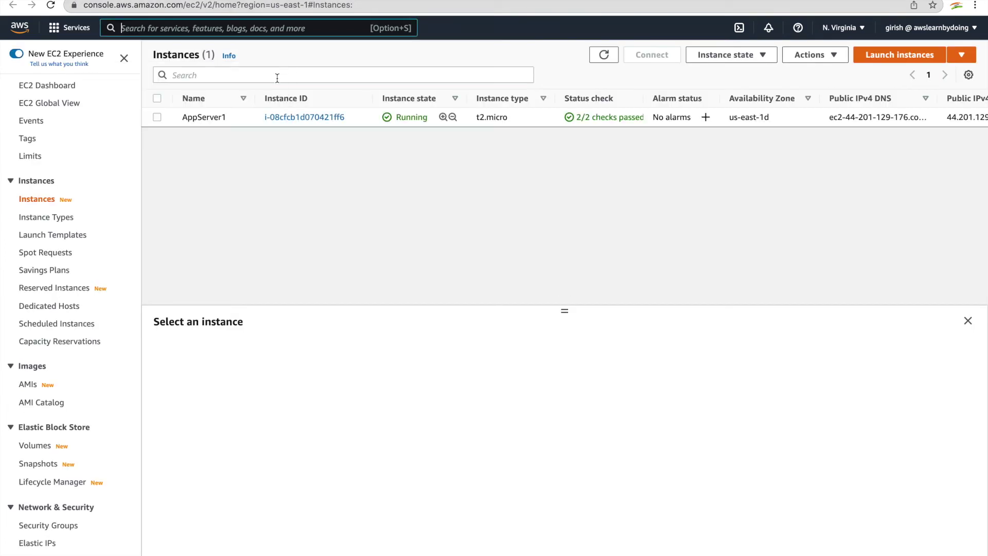
# - Terminate the AppServer1 instance and refresh the instance list
pyautogui.click(157, 119)
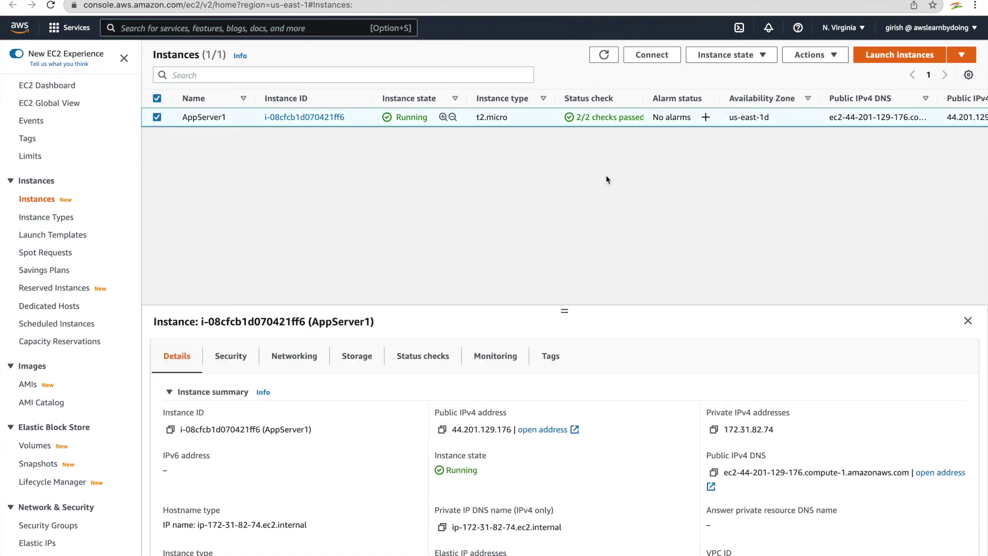
pyautogui.click(737, 54)
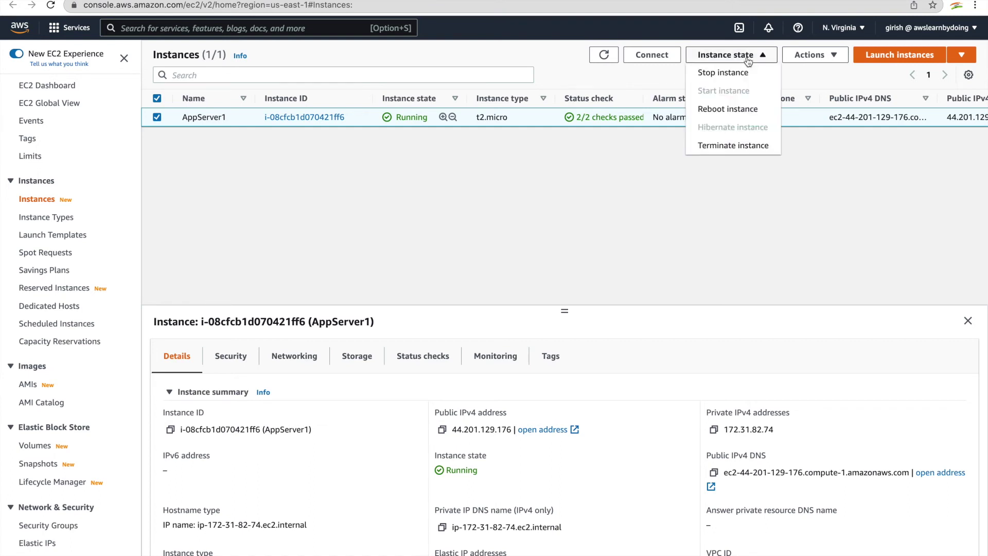
pyautogui.click(732, 146)
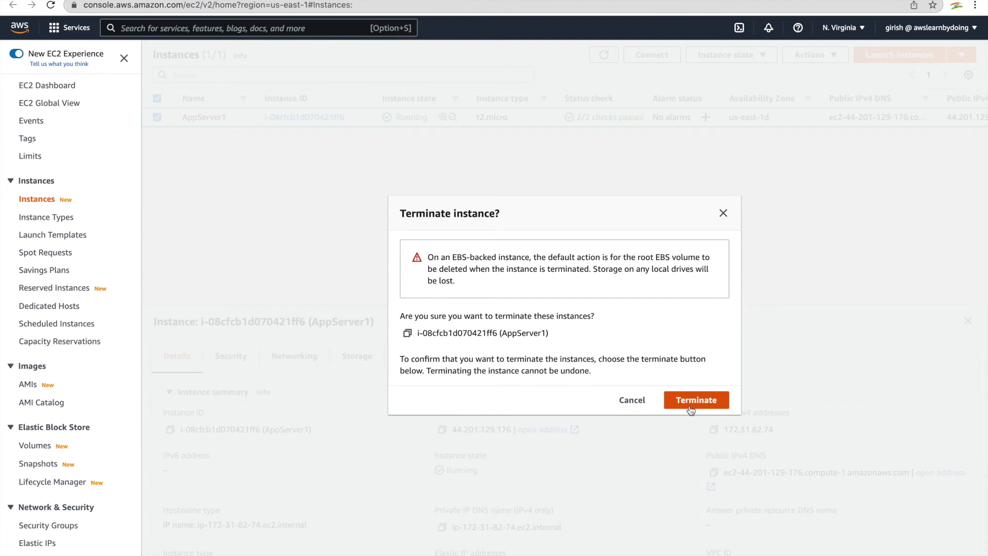
pyautogui.click(687, 404)
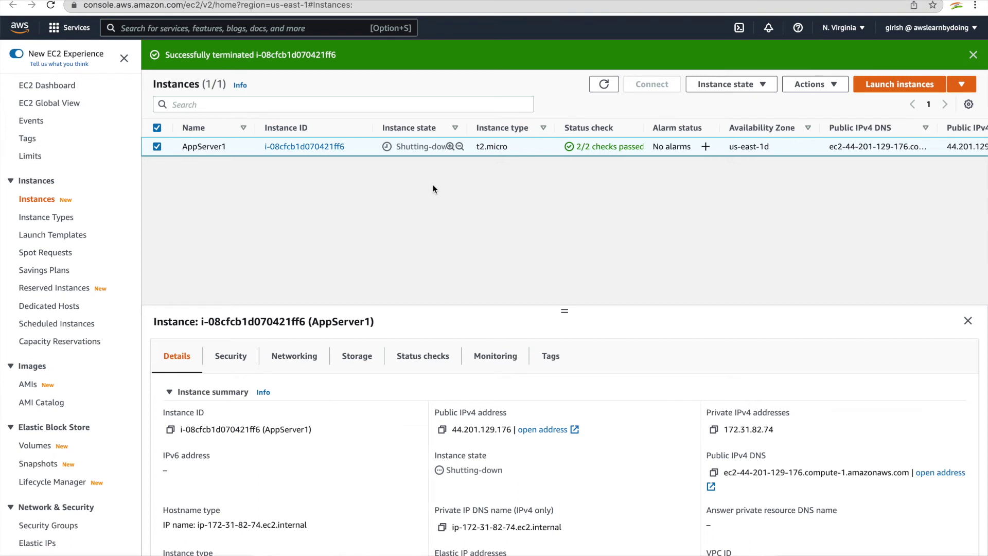
pyautogui.click(604, 83)
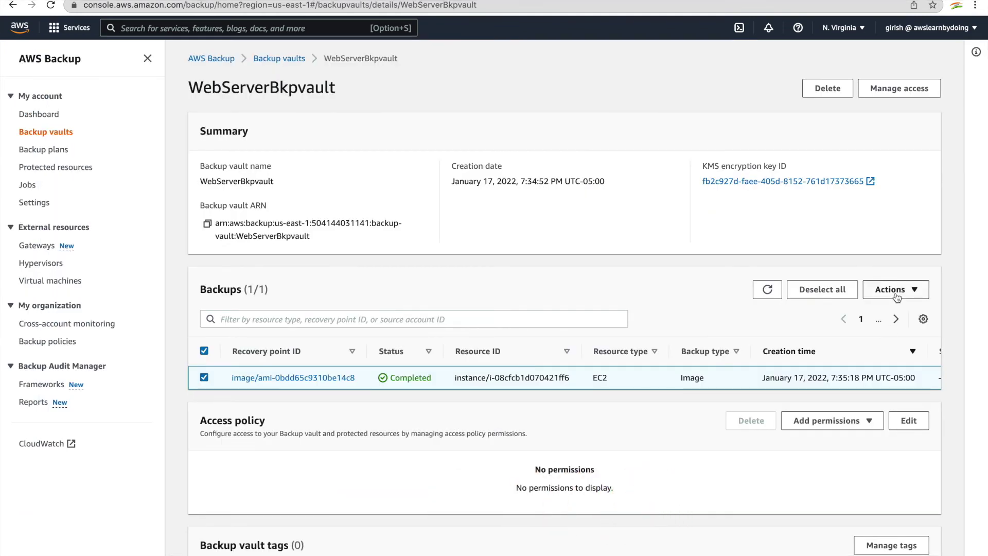
# - Restore the EC2 recovery point from WebServerBkpvault, keeping the t2.micro type, Default VPC, launch-wizard-1 security group, original IAM role and default restore role
pyautogui.click(895, 296)
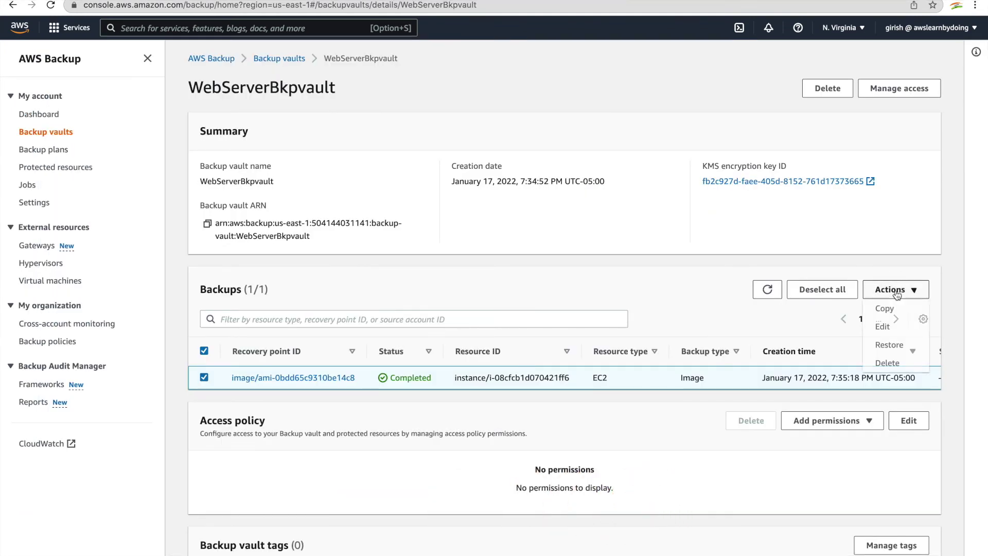
pyautogui.click(889, 345)
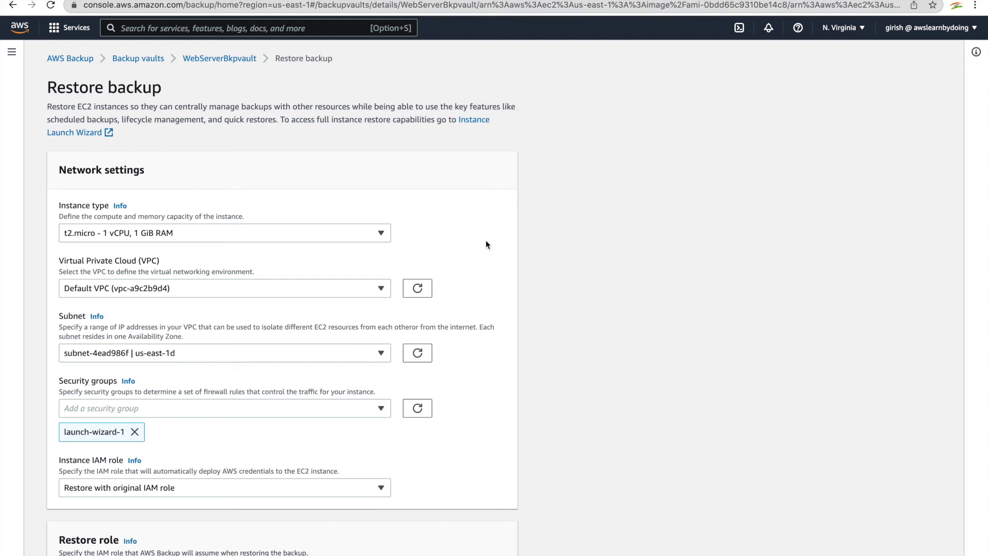
pyautogui.scroll(-5, 487, 244)
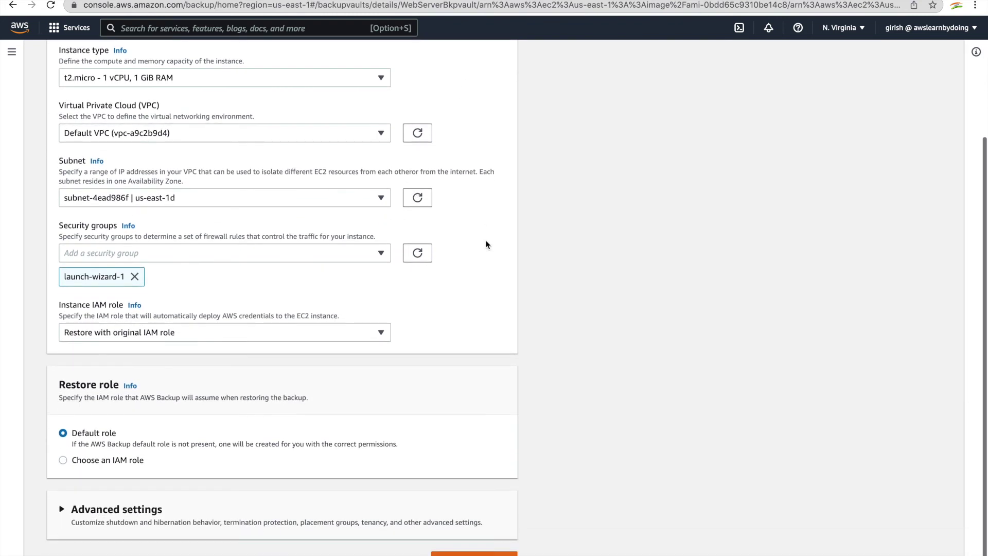
pyautogui.scroll(-1, 488, 245)
pyautogui.scroll(5, 487, 244)
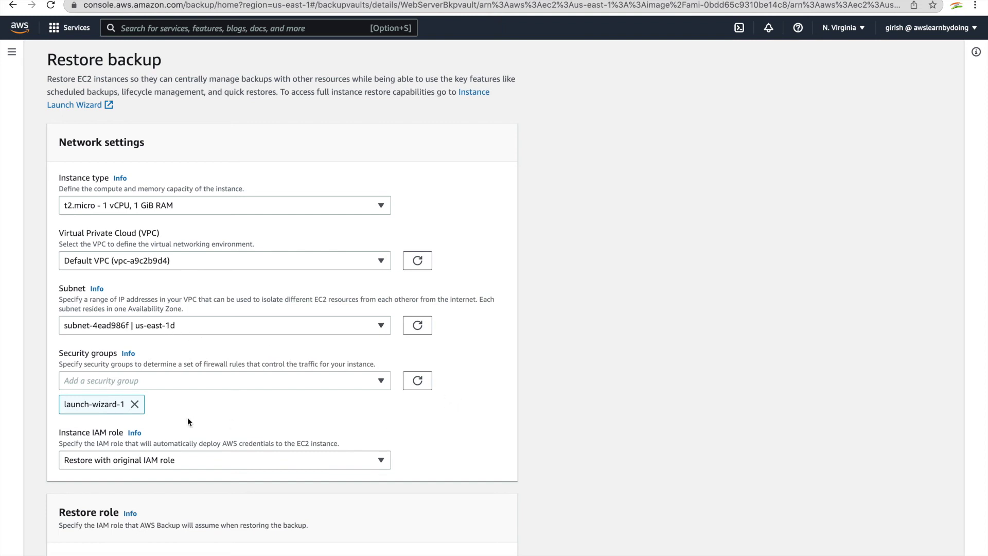
pyautogui.scroll(-3, 434, 419)
pyautogui.click(458, 548)
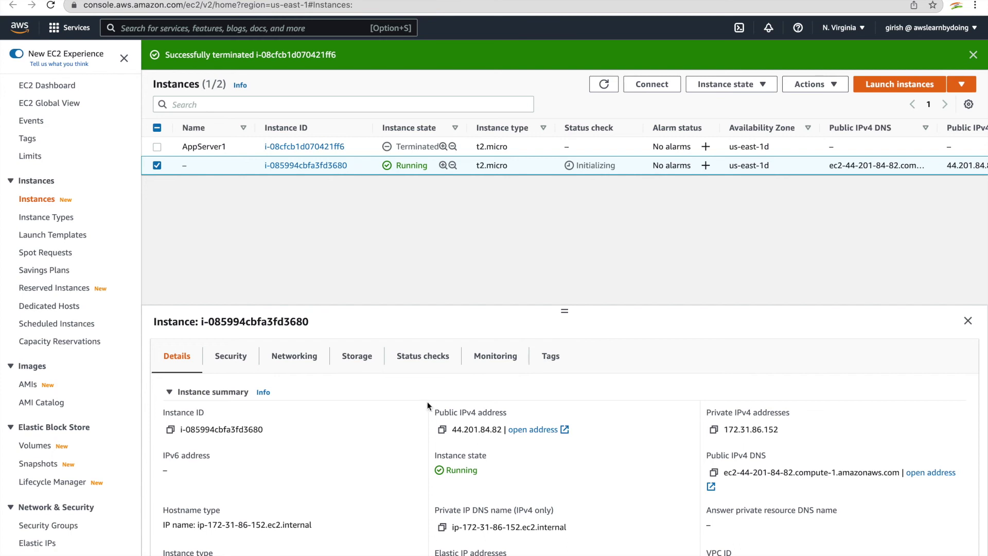
# - Examine the restored instance's security group, inbound rules and networking details
pyautogui.click(239, 357)
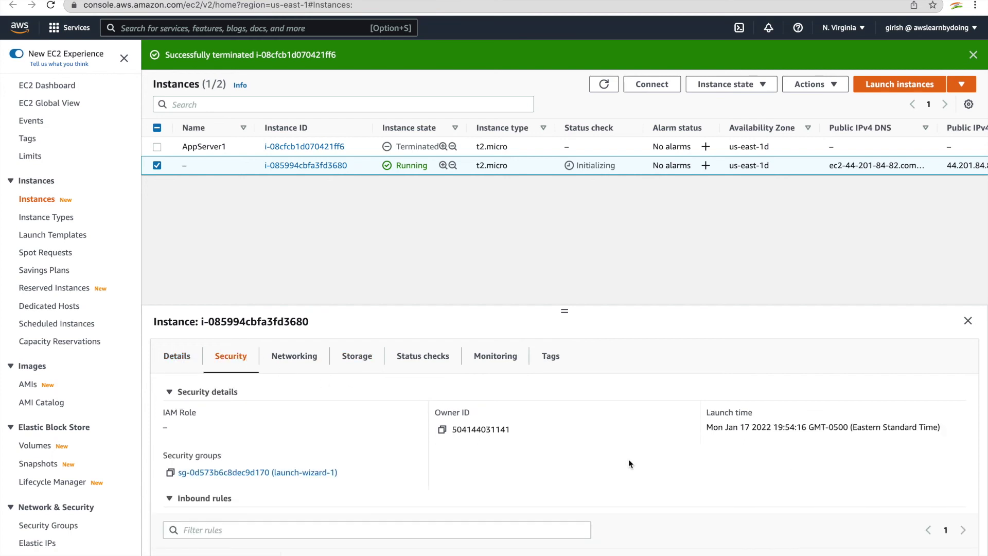
pyautogui.scroll(-3, 628, 459)
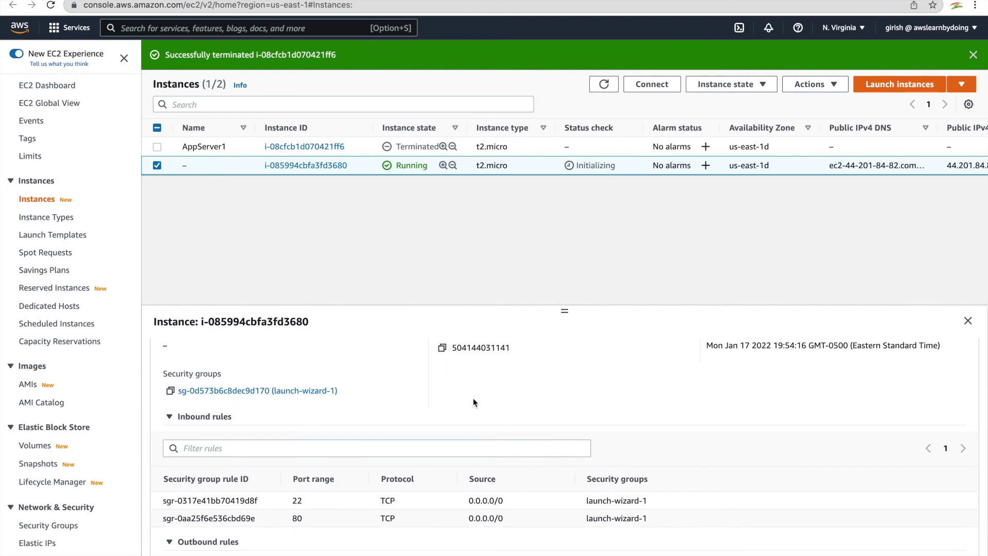
pyautogui.scroll(-3, 473, 398)
pyautogui.scroll(6, 474, 398)
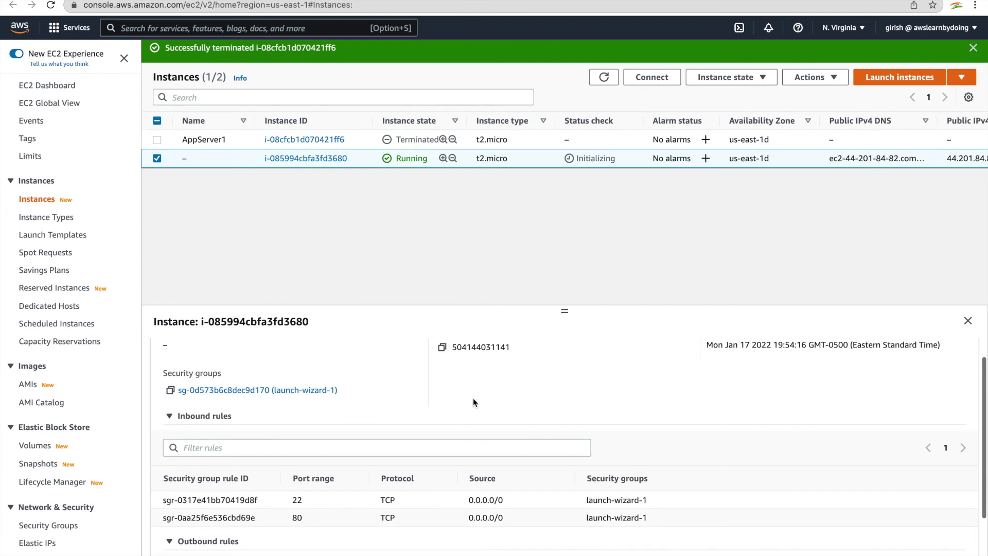
pyautogui.click(299, 360)
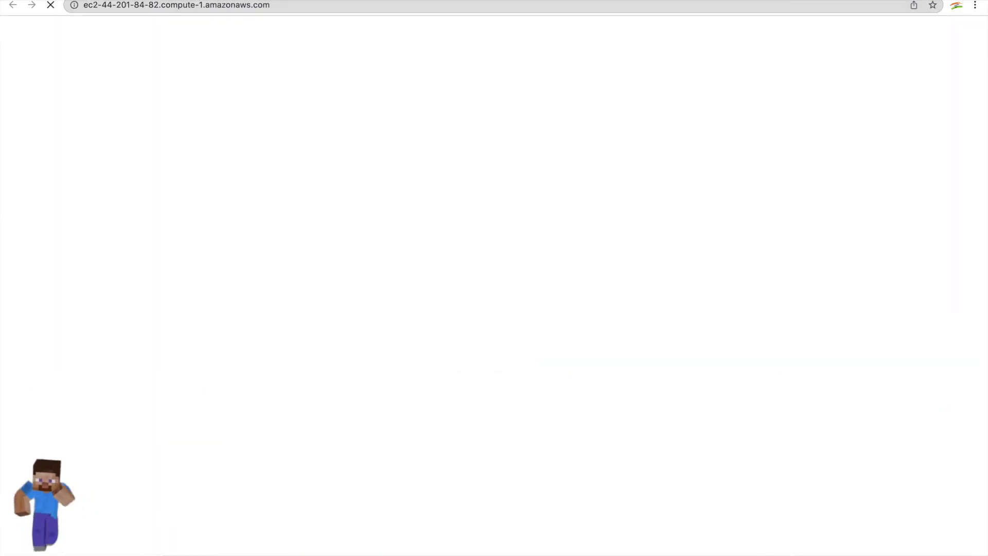
# - Load the restored instance's public DNS address in the browser over HTTP instead of HTTPS to check its web page
pyautogui.click(278, 5)
pyautogui.click(105, 5)
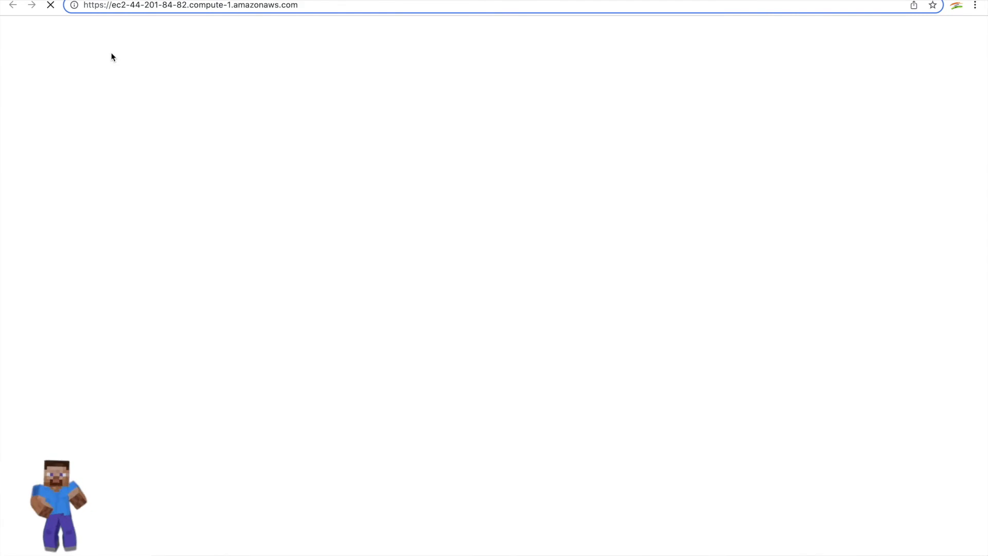
pyautogui.press('BackSpace')
pyautogui.press('Return')
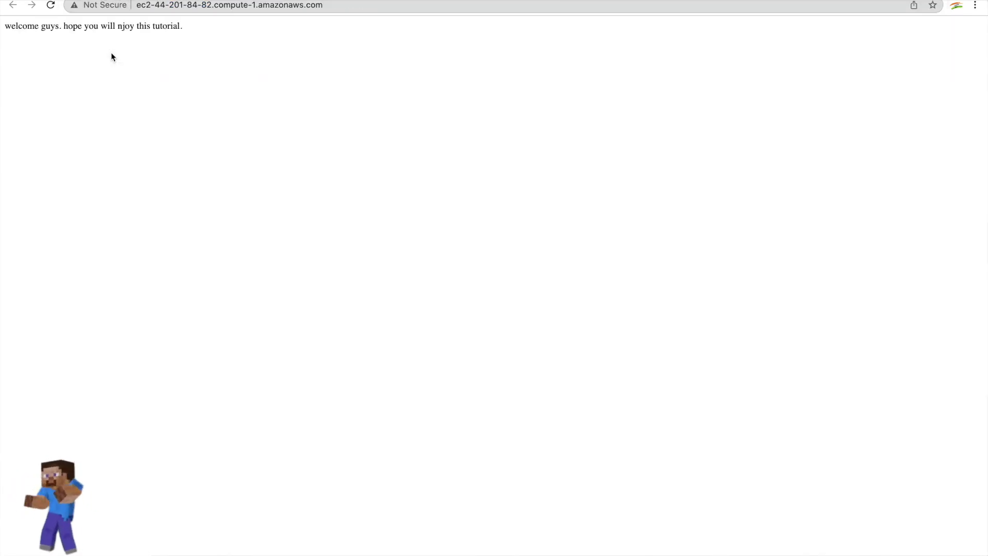
pyautogui.rightClick(20, 25)
pyautogui.press('Escape')
pyautogui.click(276, 69)
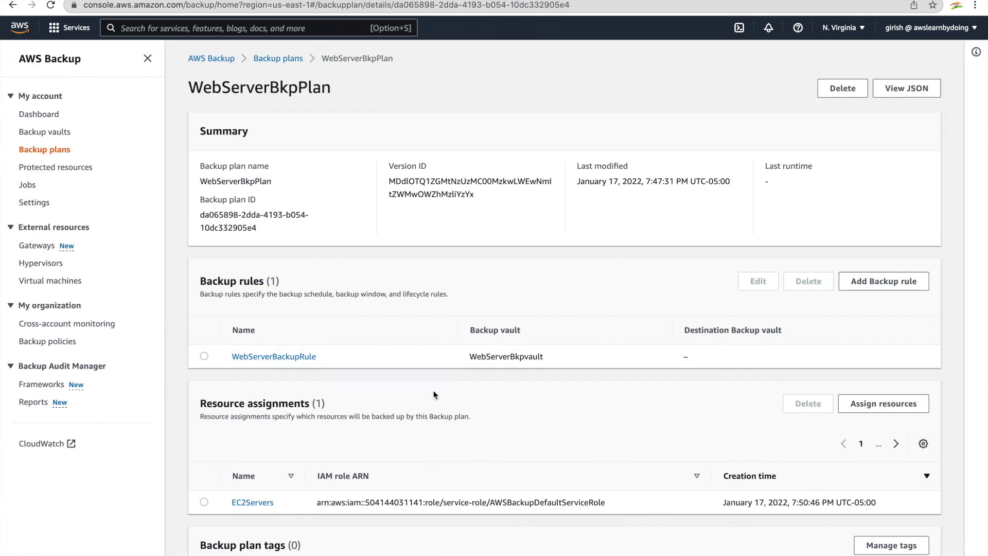
# - Delete the EC2Servers resource assignment from WebServerBkpPlan, entering its name as confirmation
pyautogui.scroll(-4, 566, 309)
pyautogui.click(204, 315)
pyautogui.click(812, 222)
pyautogui.doubleClick(350, 306)
pyautogui.press('super+c')
pyautogui.click(412, 348)
pyautogui.press('super+v')
pyautogui.click(578, 386)
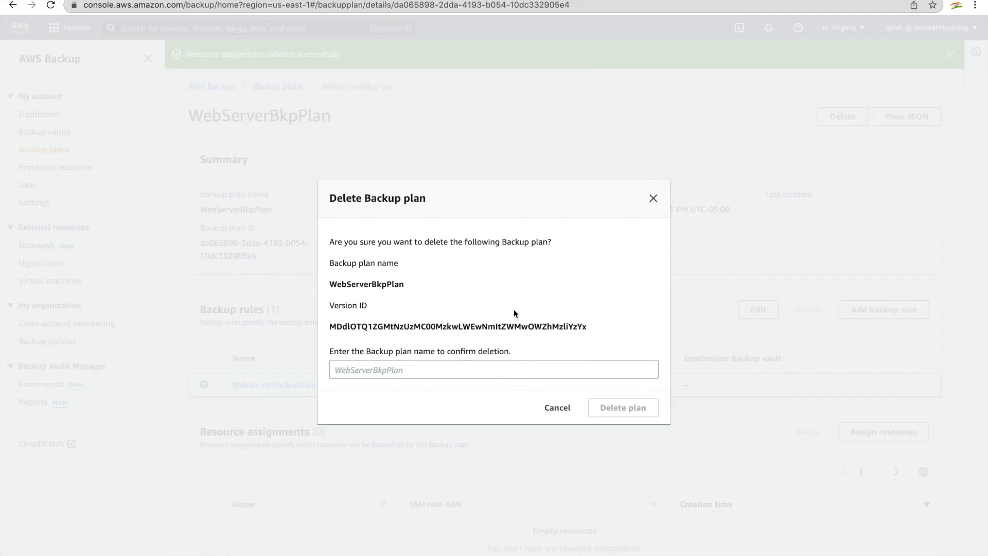
# - Delete the backup plan, confirming with the name WebServerBkpPlan
pyautogui.doubleClick(367, 284)
pyautogui.press('super+c')
pyautogui.click(383, 370)
pyautogui.press('super+v')
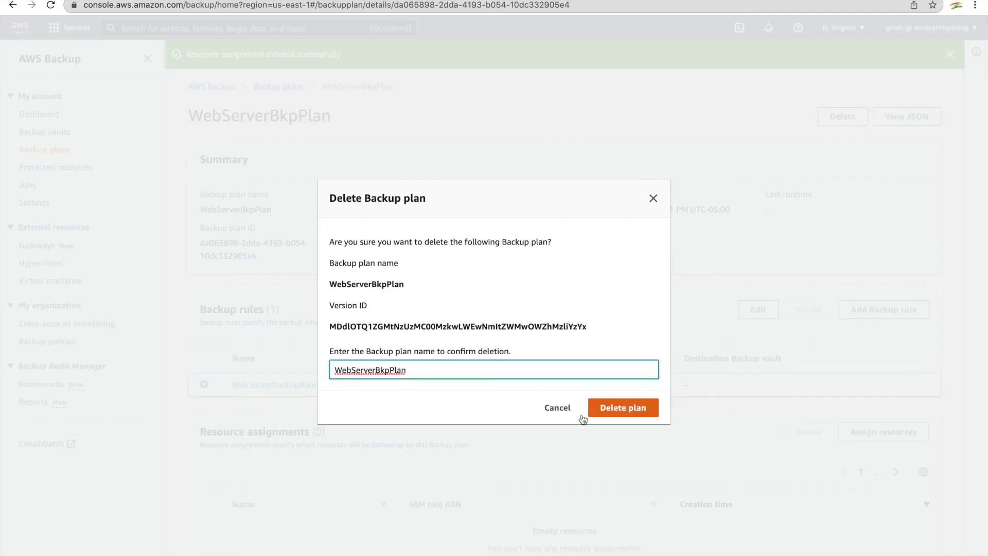
pyautogui.click(623, 407)
# - Open the WebServerBkpvault backup vault and try to delete it, confirming with its name
pyautogui.click(232, 222)
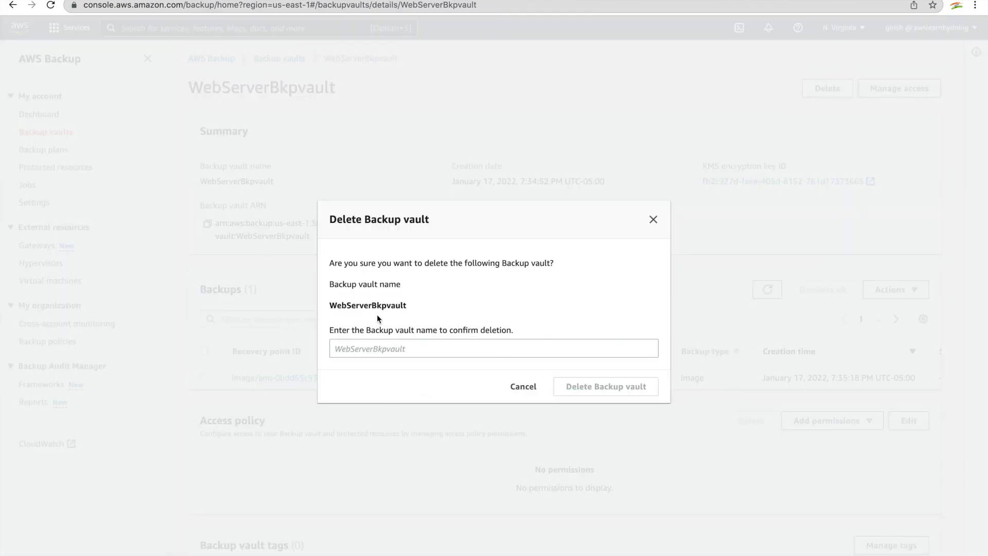
pyautogui.doubleClick(371, 304)
pyautogui.press('super+c')
pyautogui.click(425, 347)
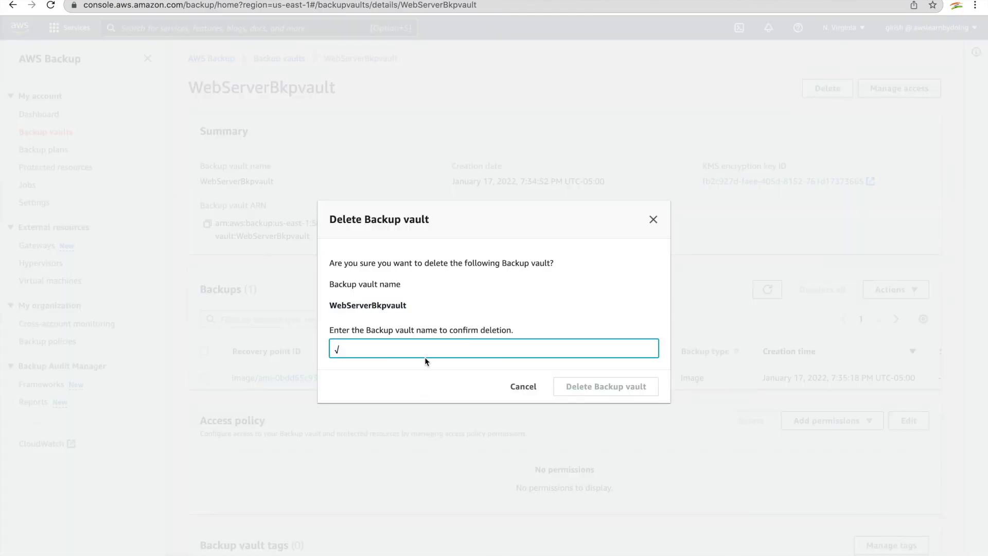
pyautogui.press('super+v')
pyautogui.click(612, 386)
# - Delete the EC2 recovery point stored in the vault, and delete the vault itself by confirming the name WebServerBkpvault
pyautogui.click(895, 317)
pyautogui.click(875, 392)
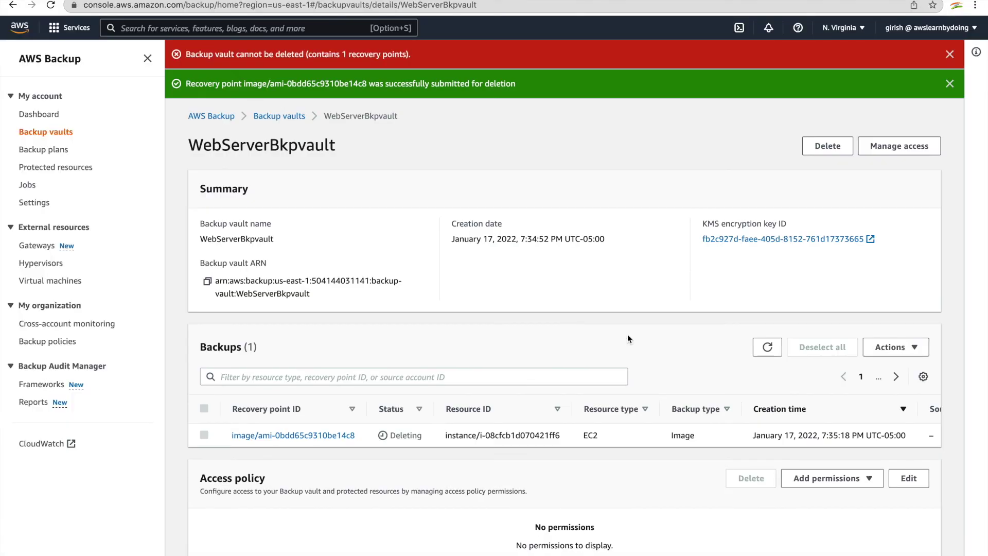
pyautogui.click(827, 146)
pyautogui.doubleClick(368, 304)
pyautogui.press('super+c')
pyautogui.click(383, 348)
pyautogui.press('super+v')
pyautogui.click(607, 385)
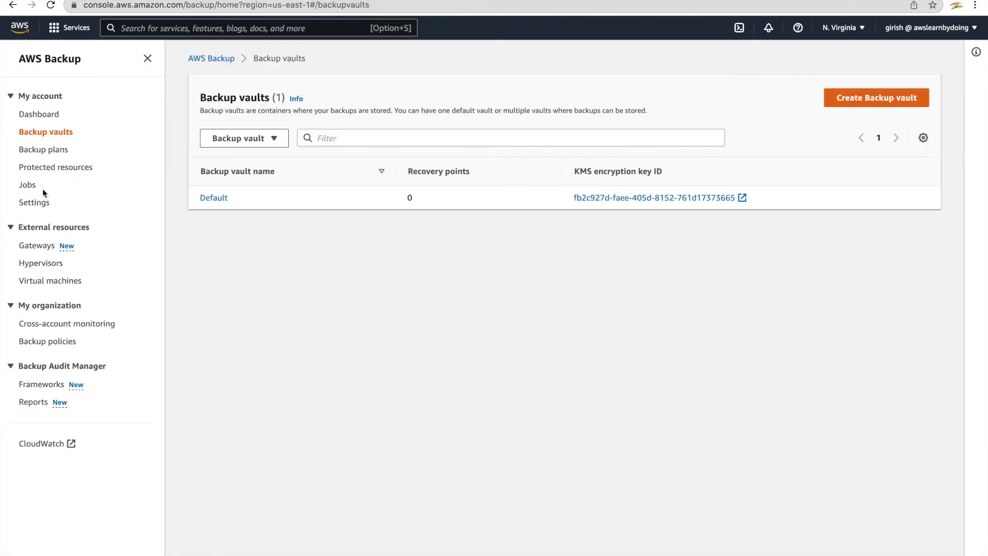
# - Open the AWS Backup dashboard, return to the EC2 instance list and terminate the restored, unnamed instance
pyautogui.click(39, 114)
pyautogui.click(157, 161)
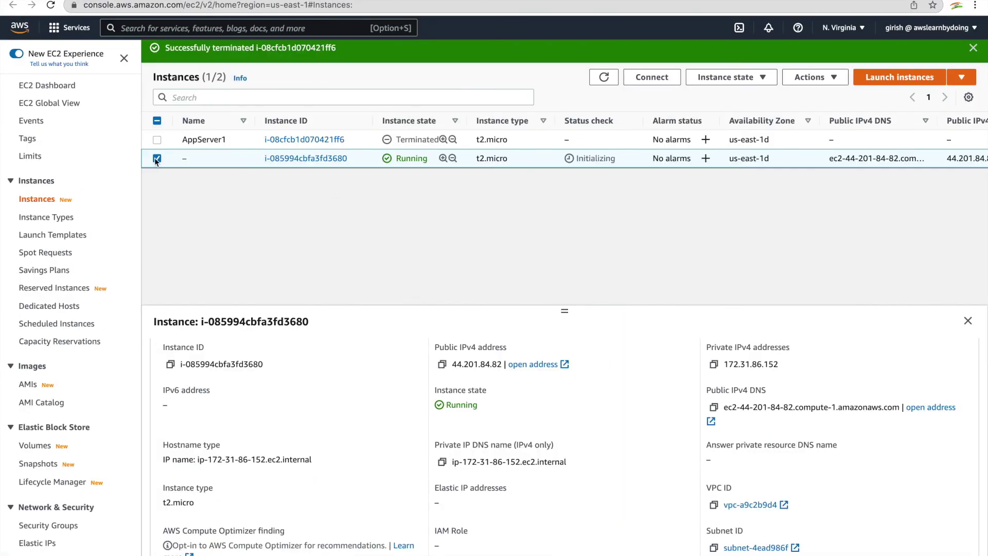
pyautogui.click(726, 77)
pyautogui.click(716, 170)
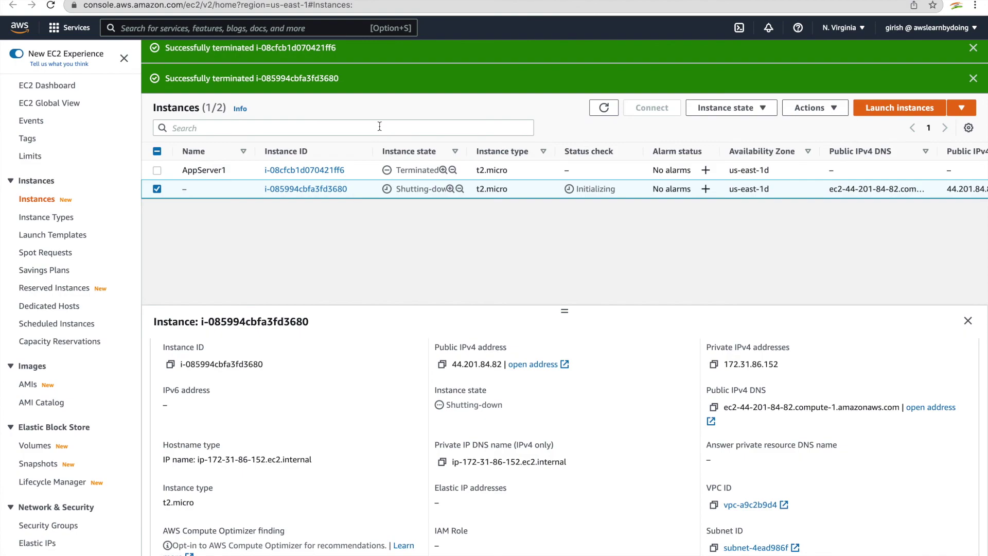